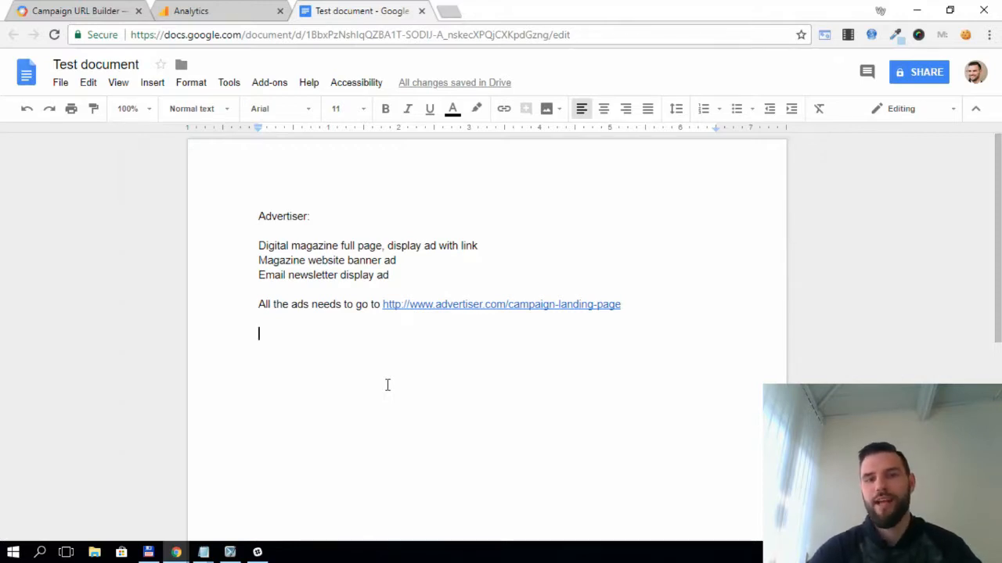
left_click_drag(635, 310, 383, 304)
left_click(432, 364)
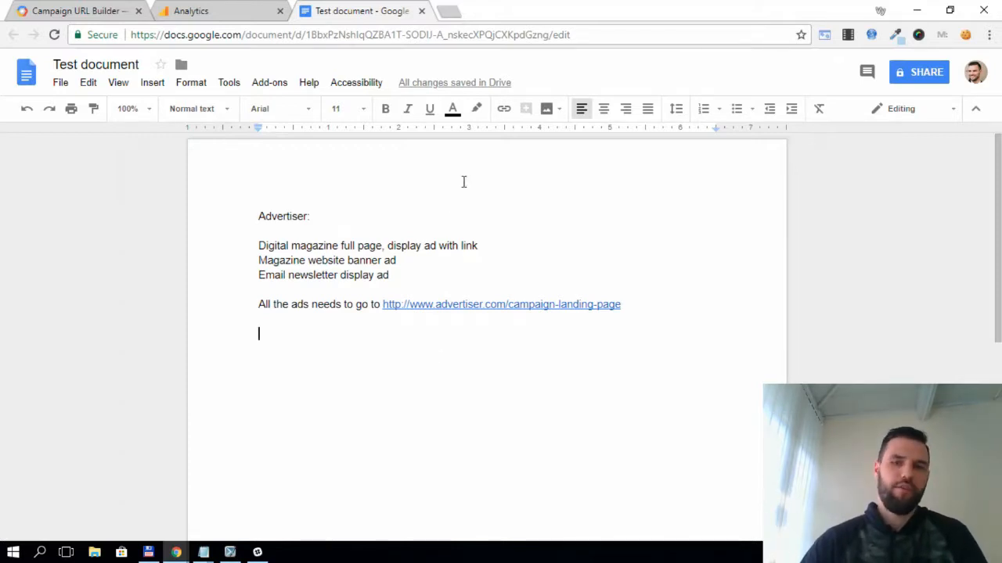
left_click_drag(644, 302, 388, 306)
left_click(505, 278)
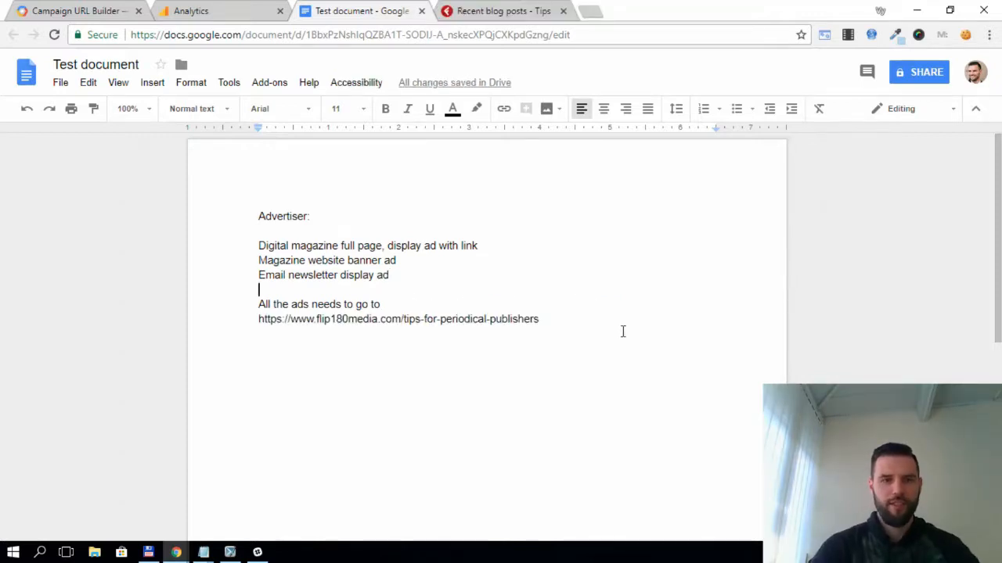
left_click(563, 318)
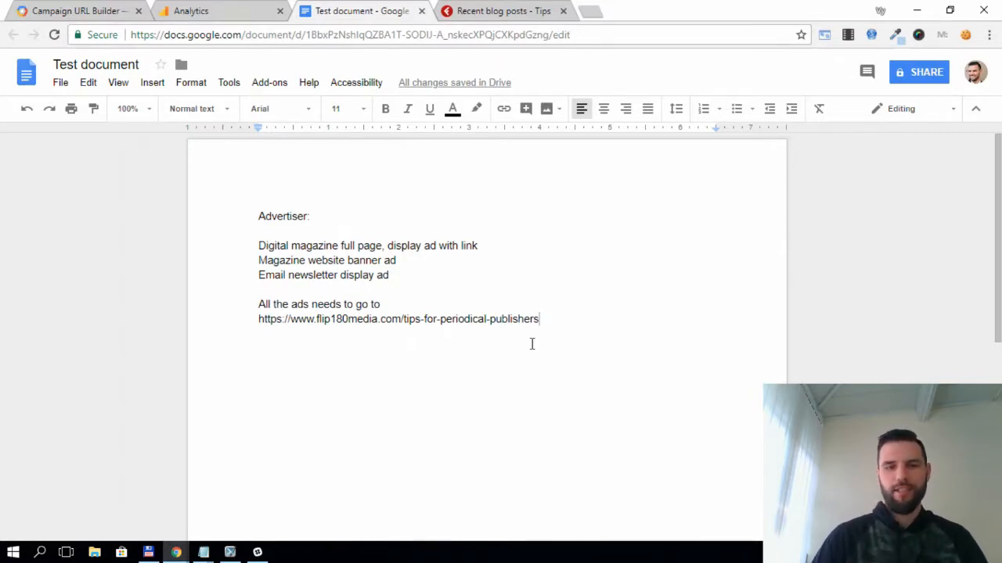
key("Return")
- Copy the landing page link from the document into the Campaign URL Builder as the Website URL, replacing the existing address
left_click_drag(548, 319, 251, 317)
key("ctrl+c")
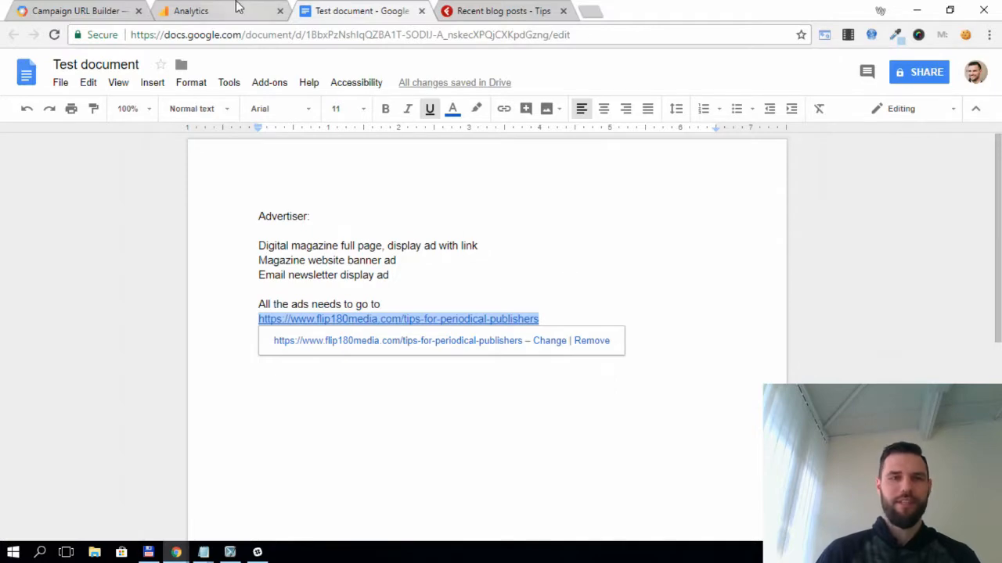
left_click(80, 10)
scroll(250, 157, "up", 10)
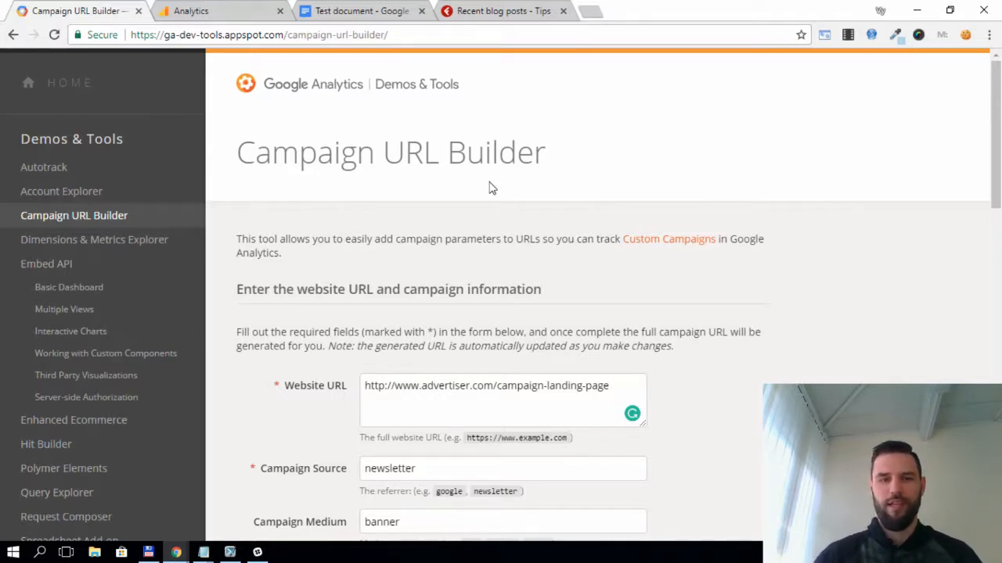
left_click_drag(619, 391, 137, 420)
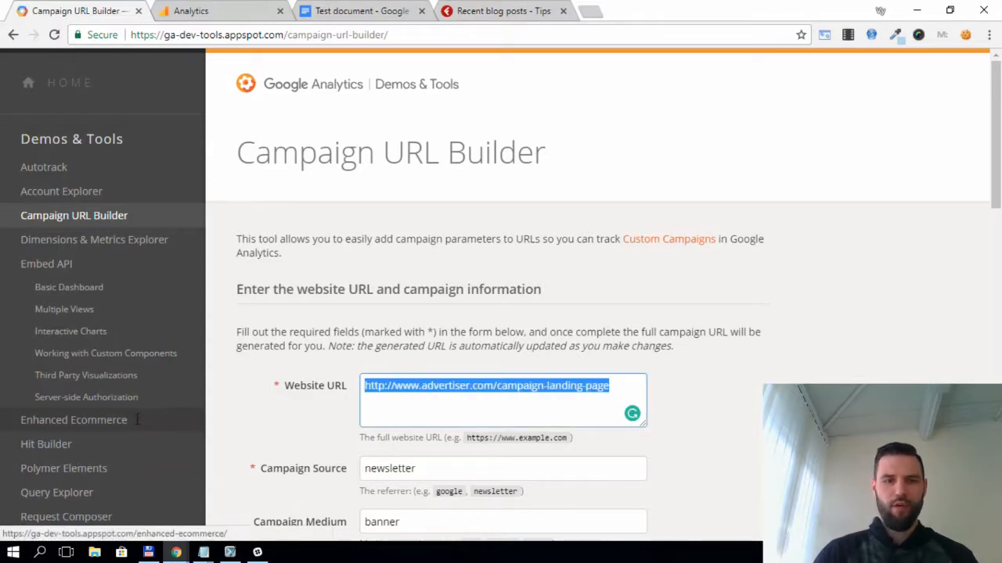
key("ctrl+v")
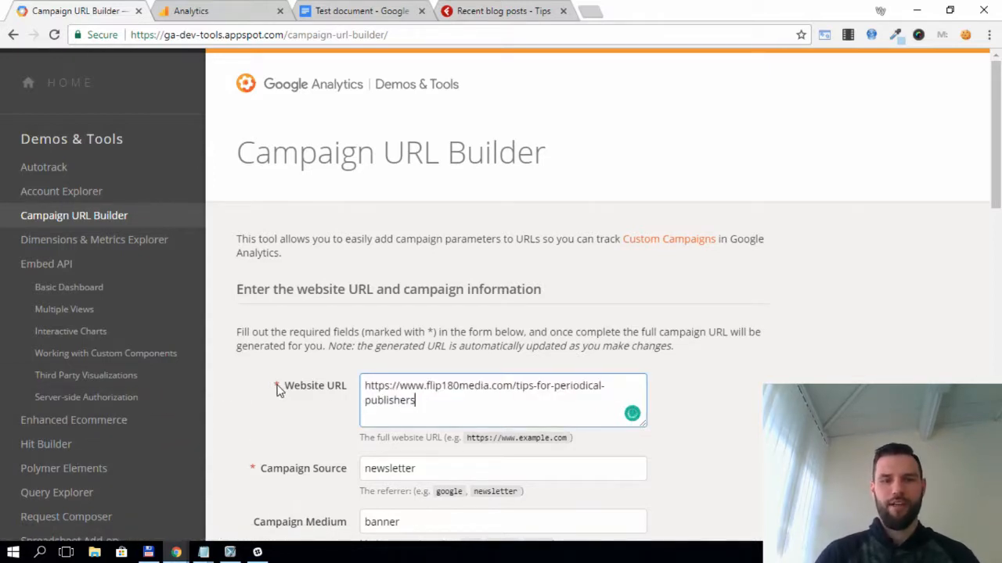
left_click_drag(275, 392, 342, 393)
left_click(351, 405)
left_click(551, 408)
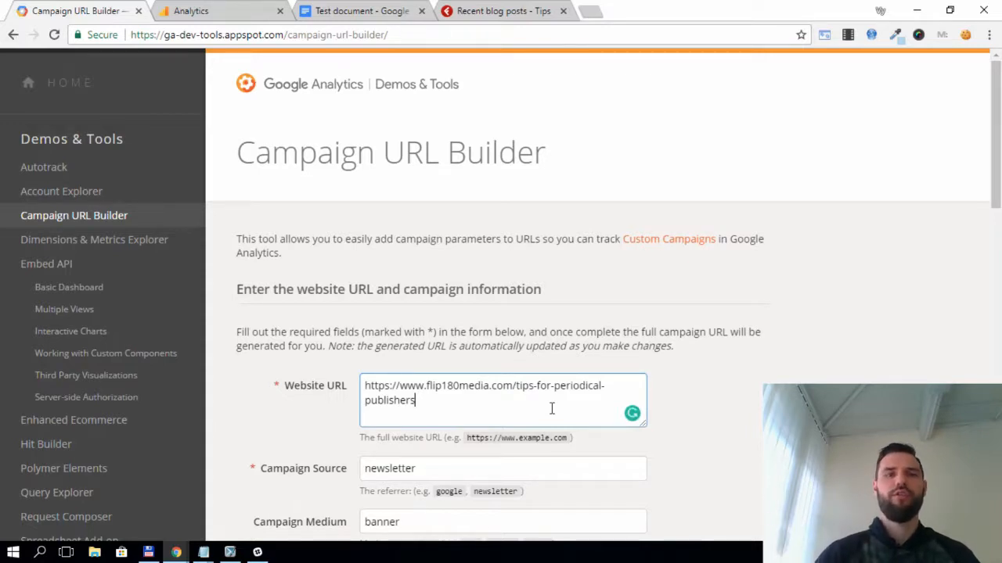
- In the Google Docs test document, add an empty line below the digital magazine full page ad entry
left_click(361, 11)
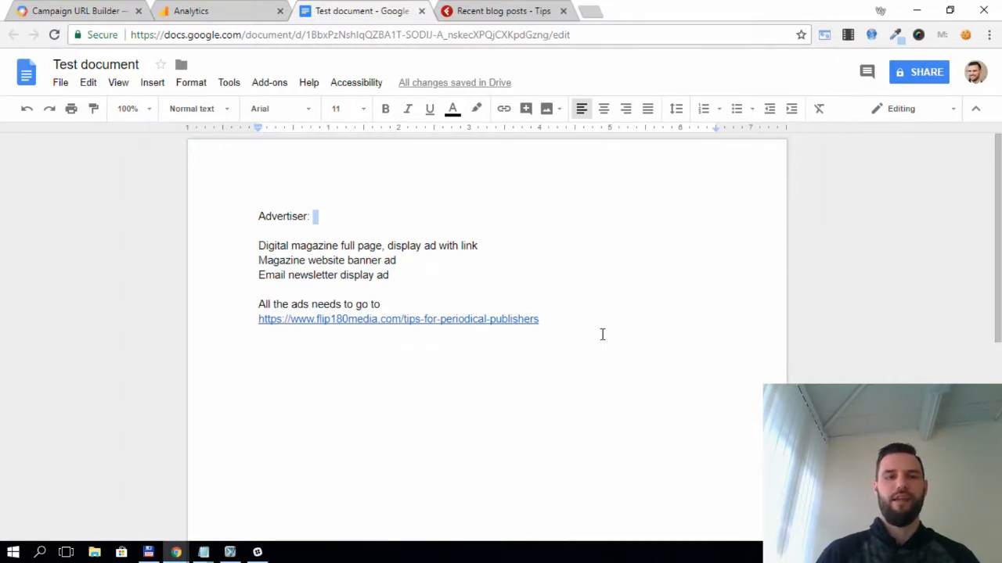
left_click(565, 278)
left_click(518, 235)
left_click(517, 248)
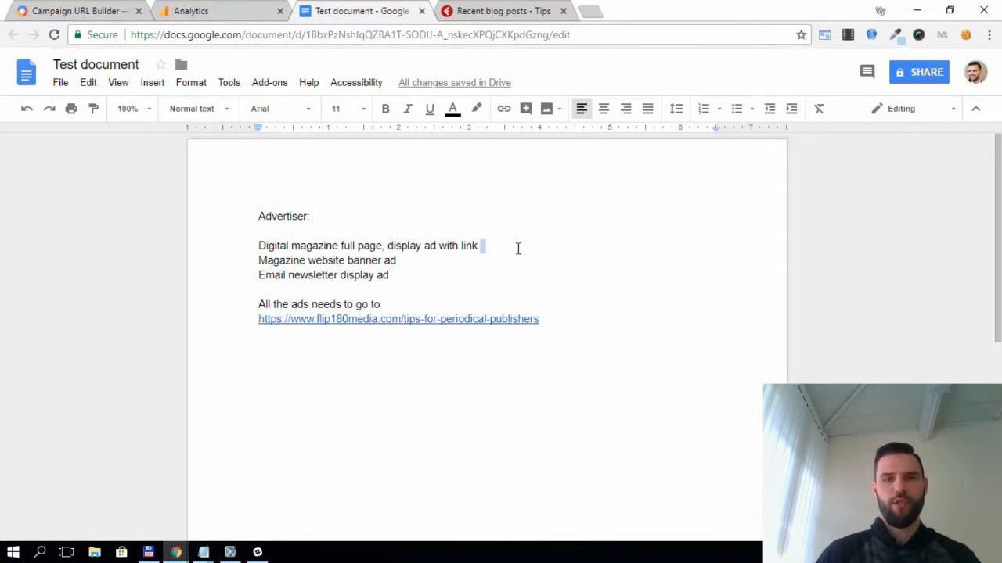
key("Return")
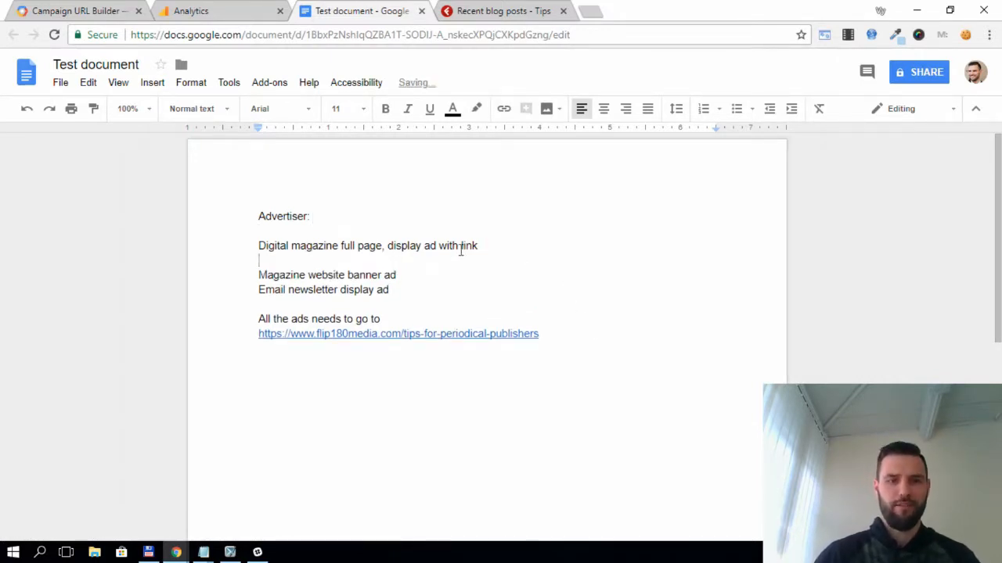
- In the Campaign URL Builder, set the Campaign Source to digital-magazine
left_click(61, 7)
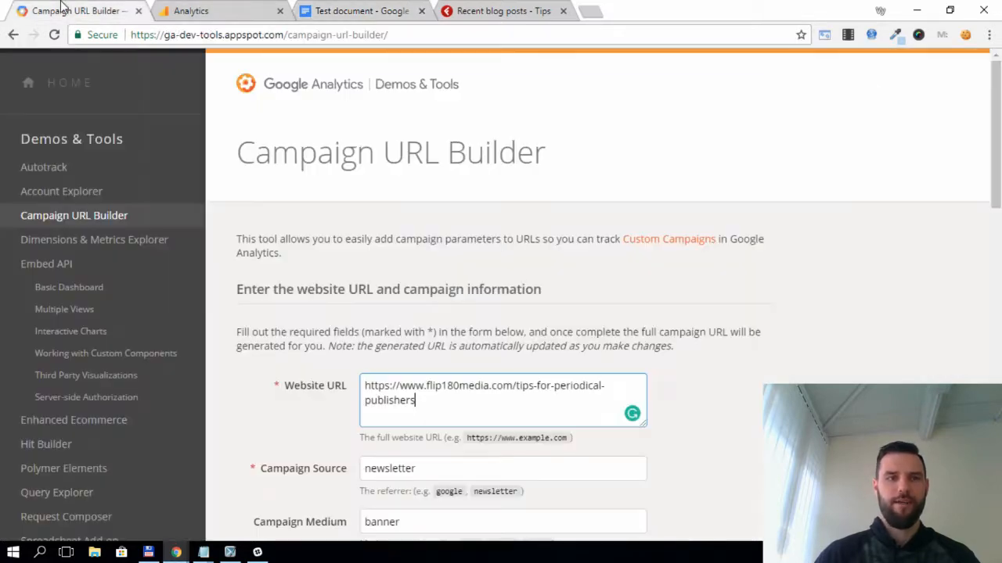
scroll(446, 403, "down", 2)
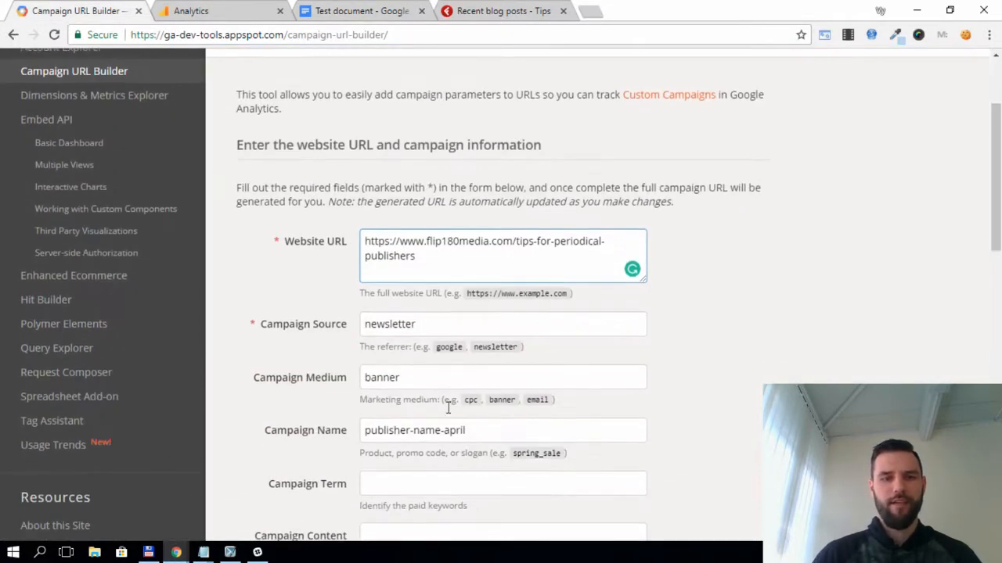
double_click(459, 318)
left_click(279, 340)
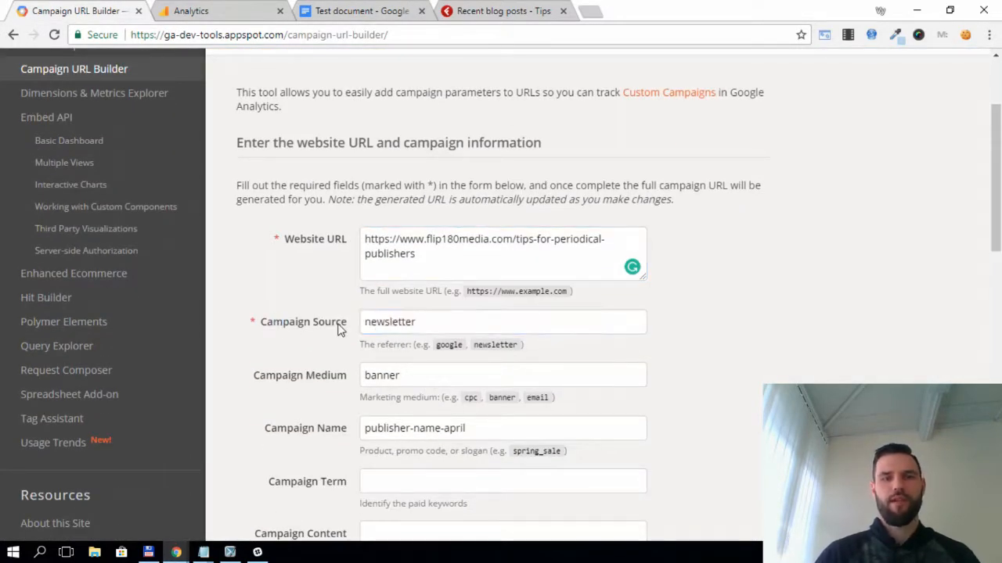
double_click(426, 322)
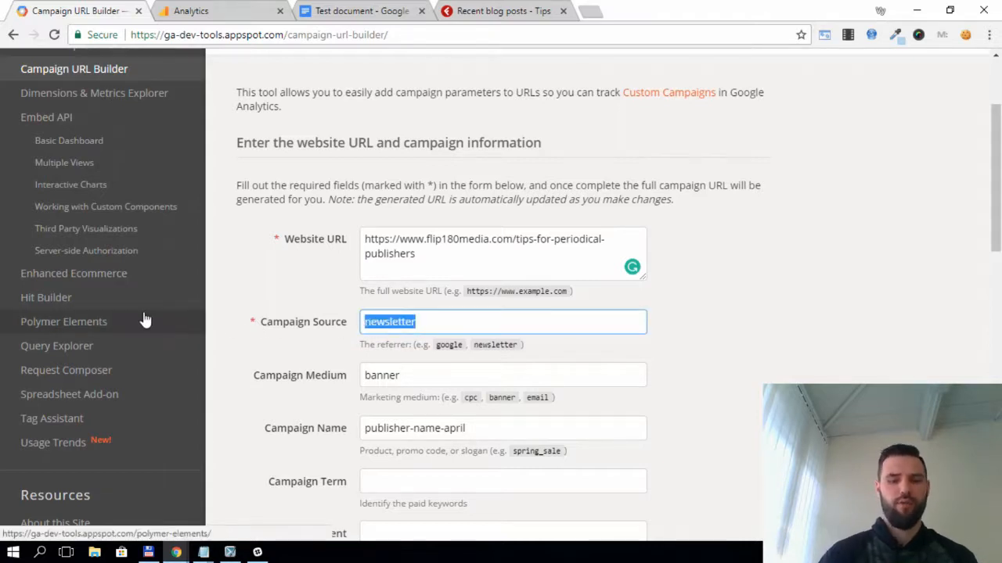
type("digi")
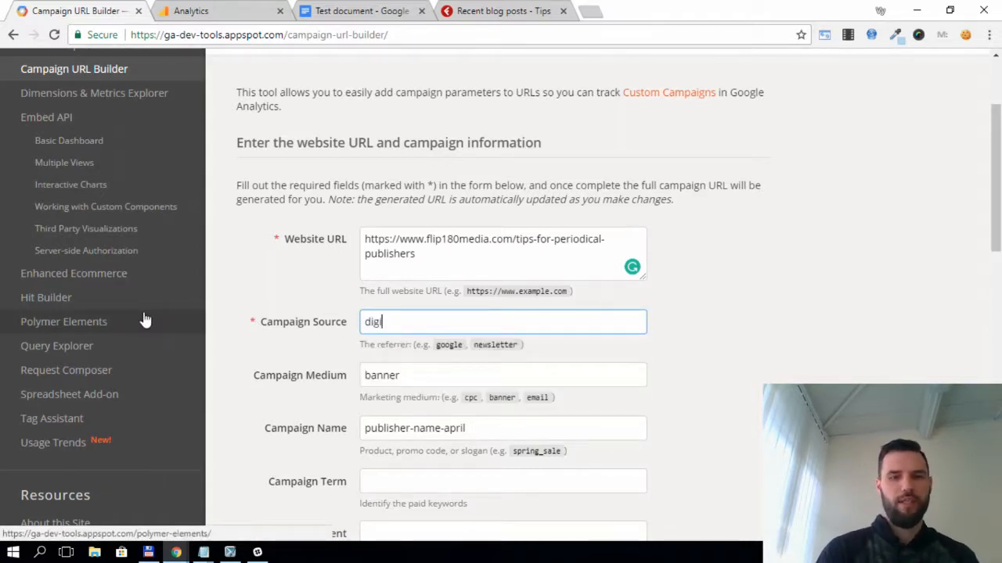
type("tal-magazine")
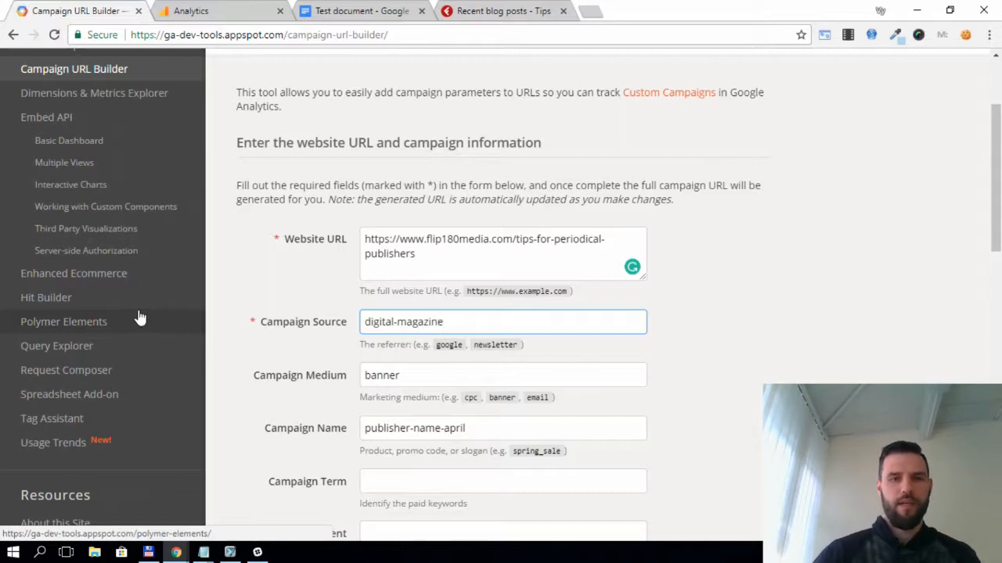
- Set the Campaign Medium to full-page-ad
double_click(509, 378)
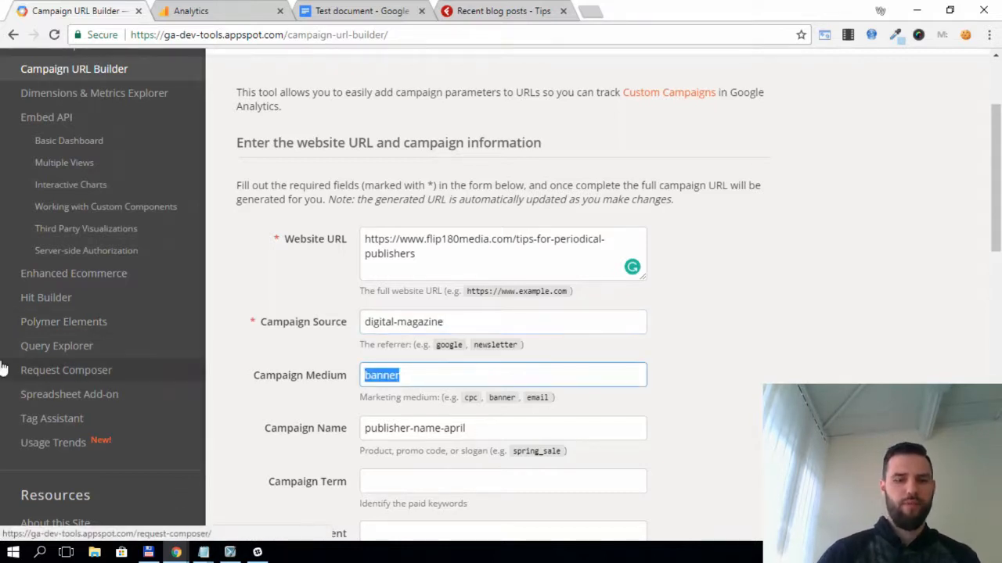
type("display-ad")
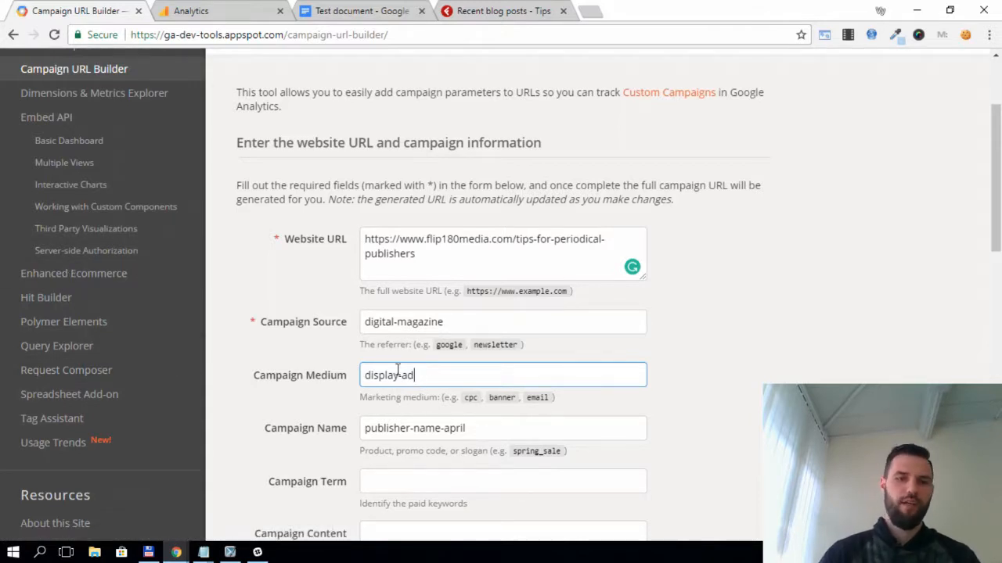
key("ctrl+a")
type("full-co")
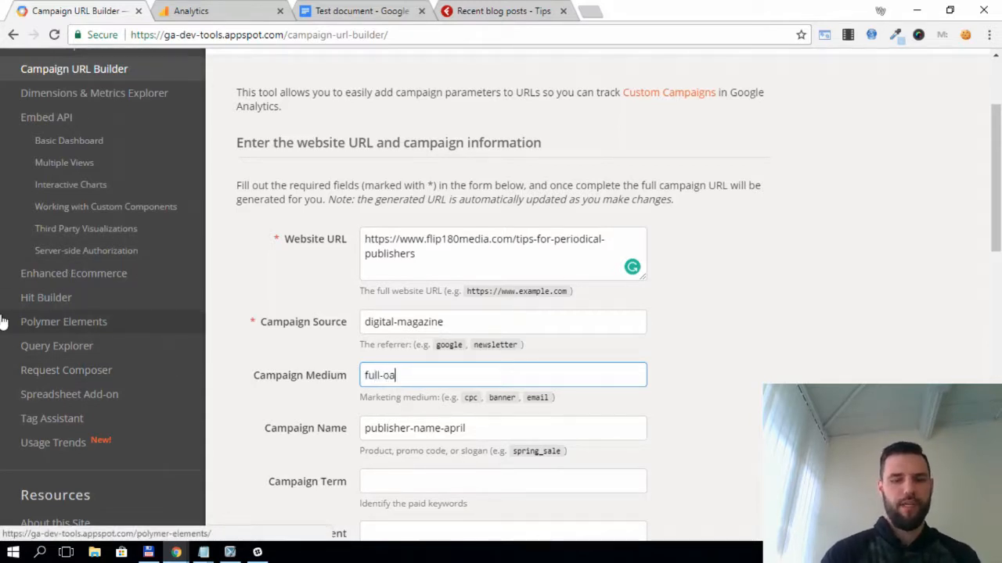
key("BackSpace")
key("BackSpace")
key("BackSpace")
type("-page-ad")
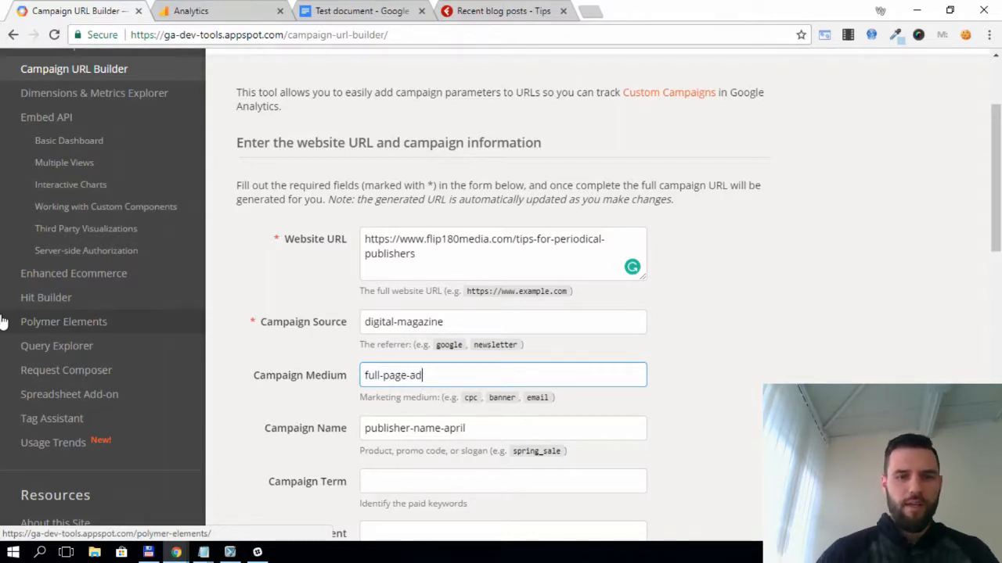
- Compare the Campaign Source and Campaign Medium entries with the ad placements listed in the test document
triple_click(447, 328)
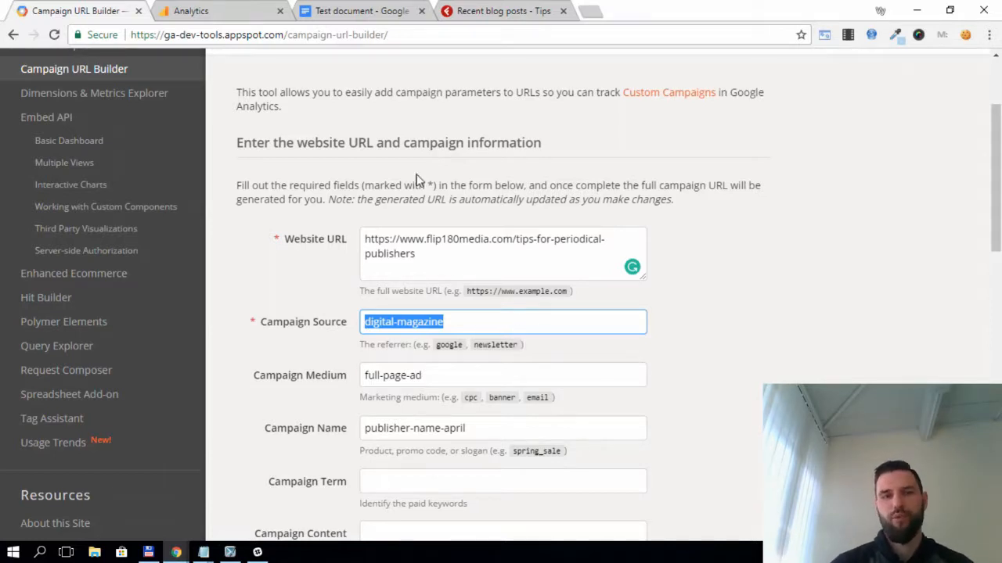
left_click(360, 11)
left_click(292, 262)
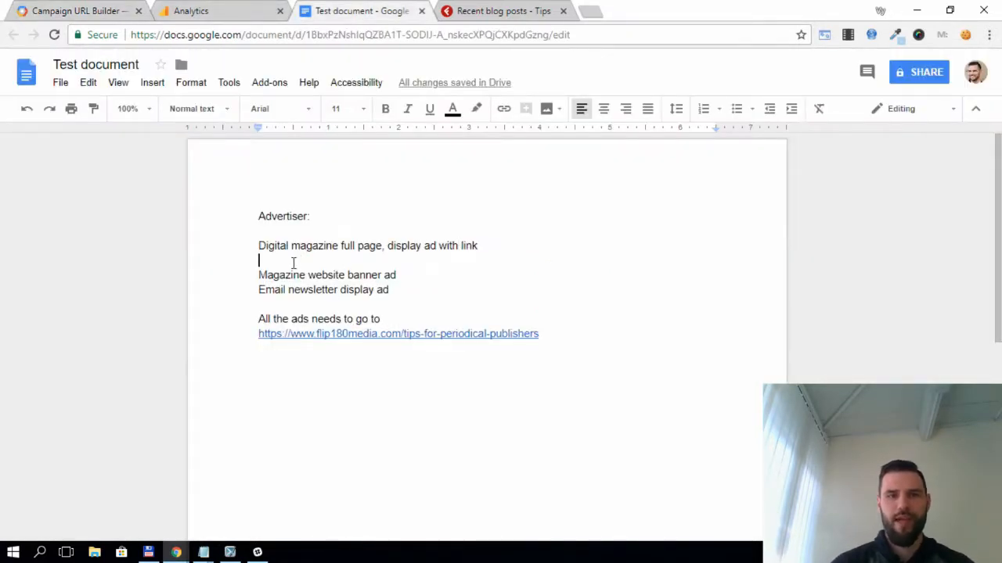
left_click_drag(300, 245, 363, 242)
left_click(347, 288)
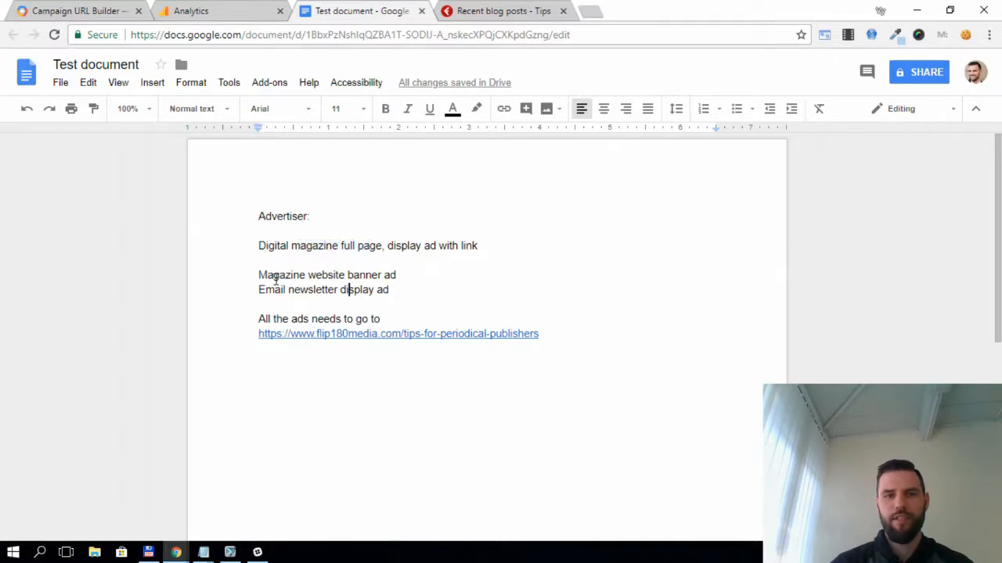
left_click_drag(275, 277, 313, 291)
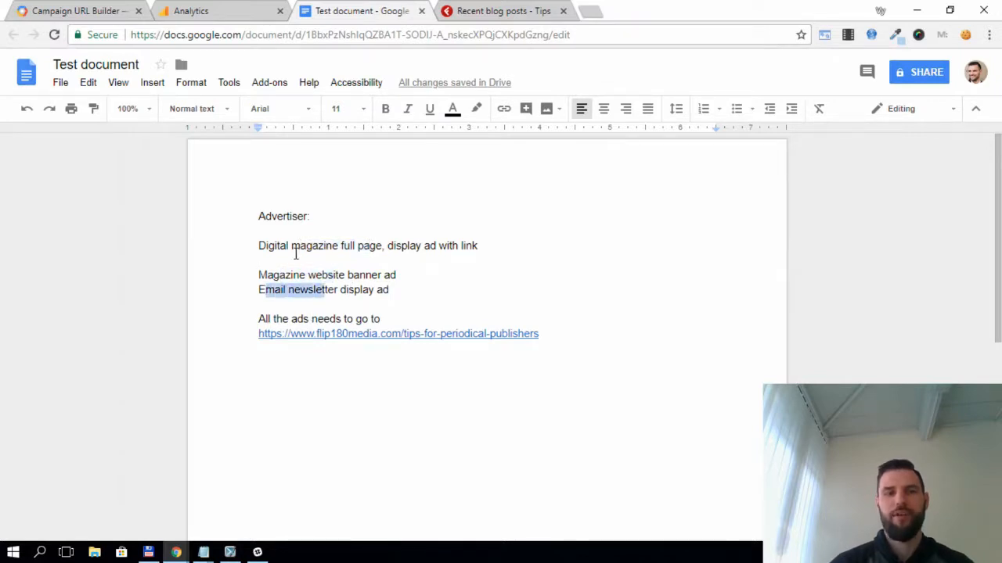
left_click(110, 11)
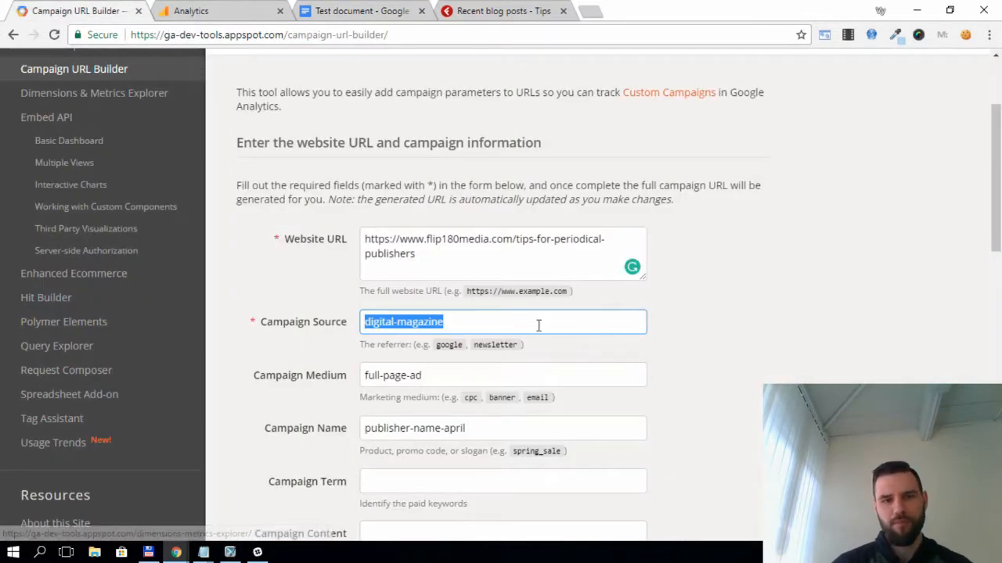
left_click(470, 324)
double_click(278, 375)
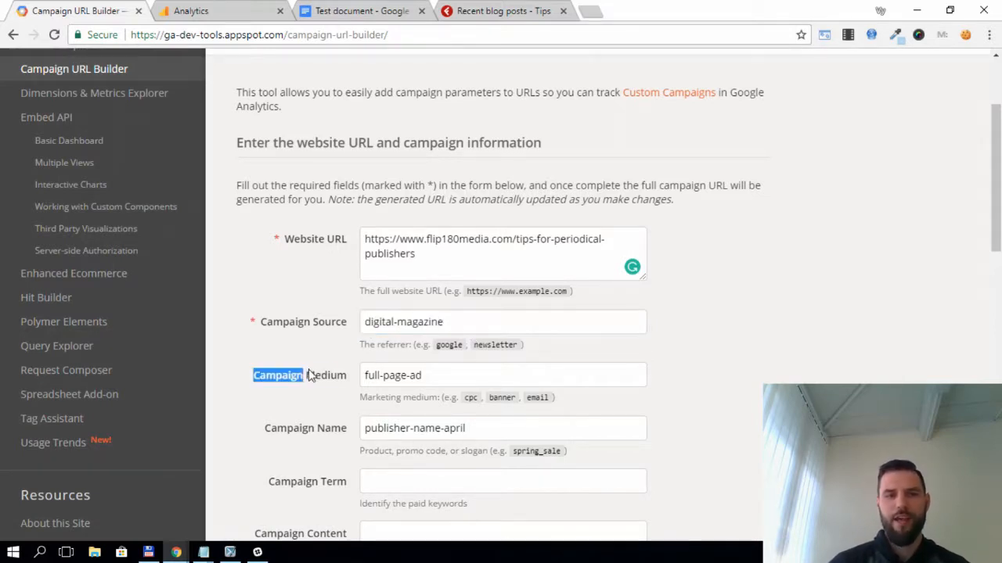
left_click(417, 375)
left_click(468, 313)
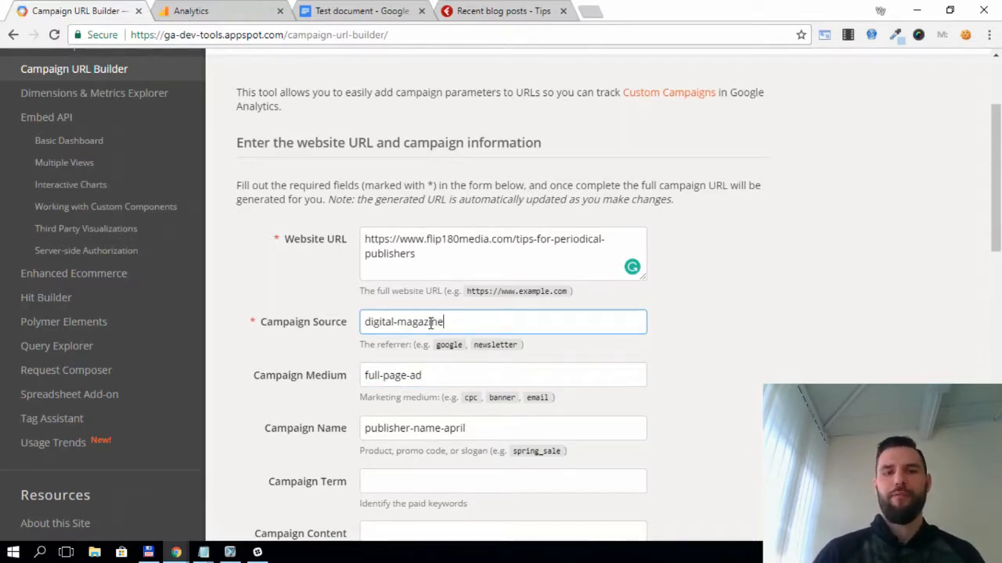
left_click(453, 381)
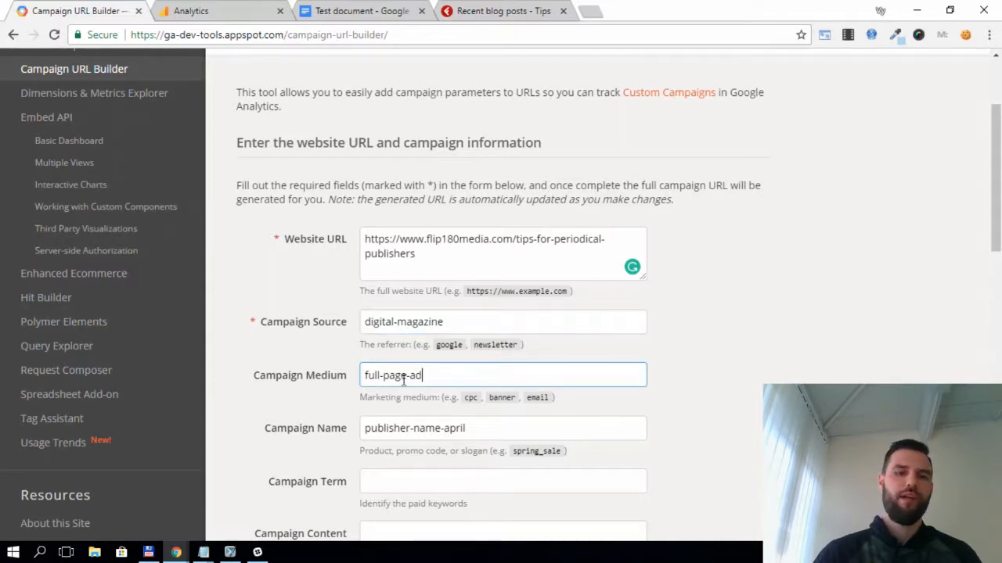
triple_click(403, 379)
left_click(483, 372)
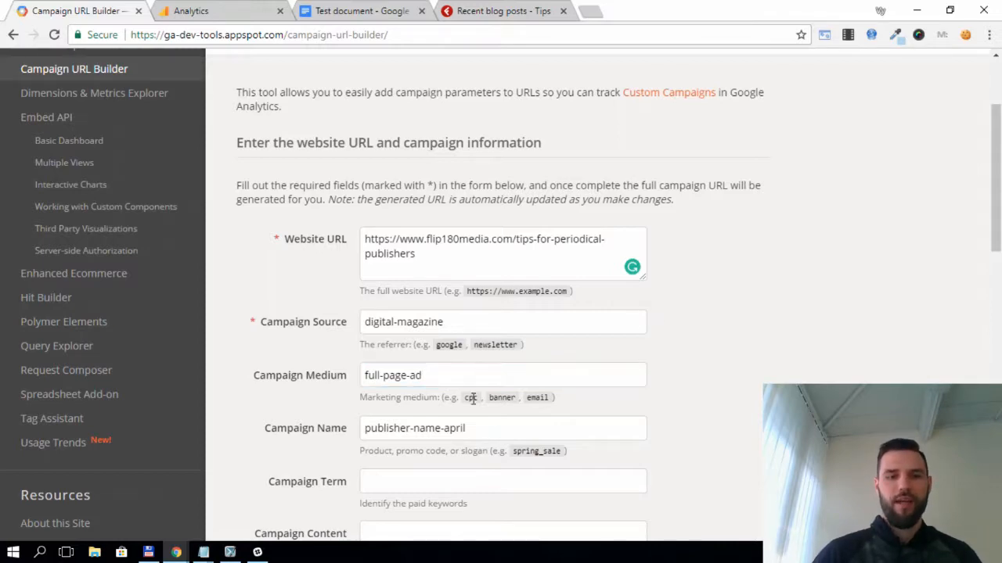
- Replace the Campaign Name with advertiser-apr
key("Tab")
scroll(685, 332, "down", 2)
scroll(685, 331, "up", 1)
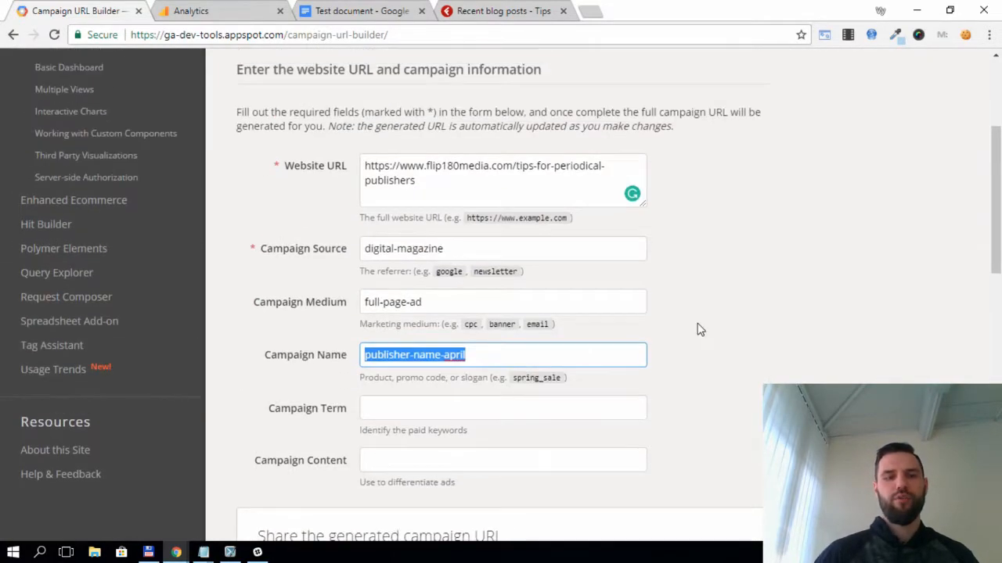
type("ad")
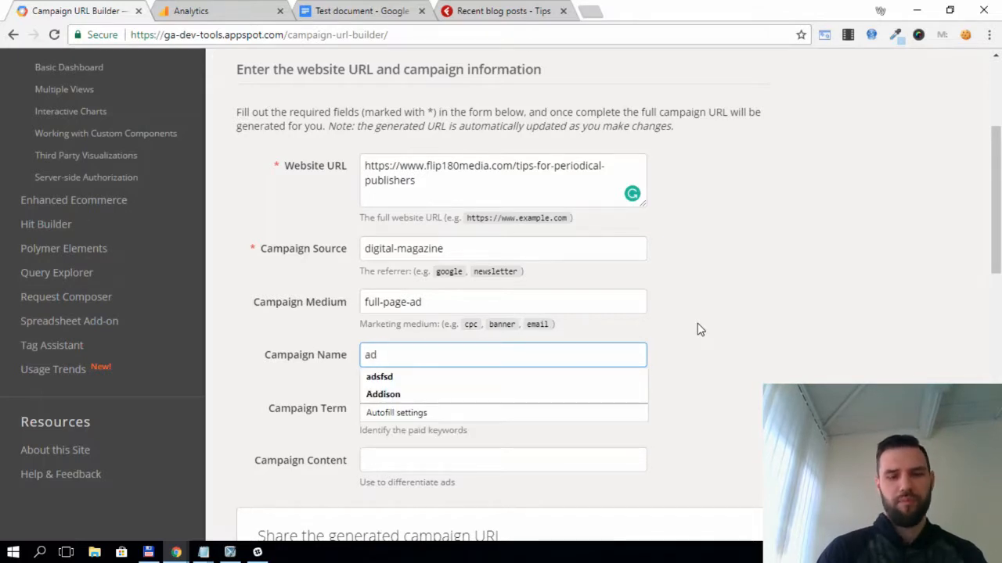
type("vertiser-apr")
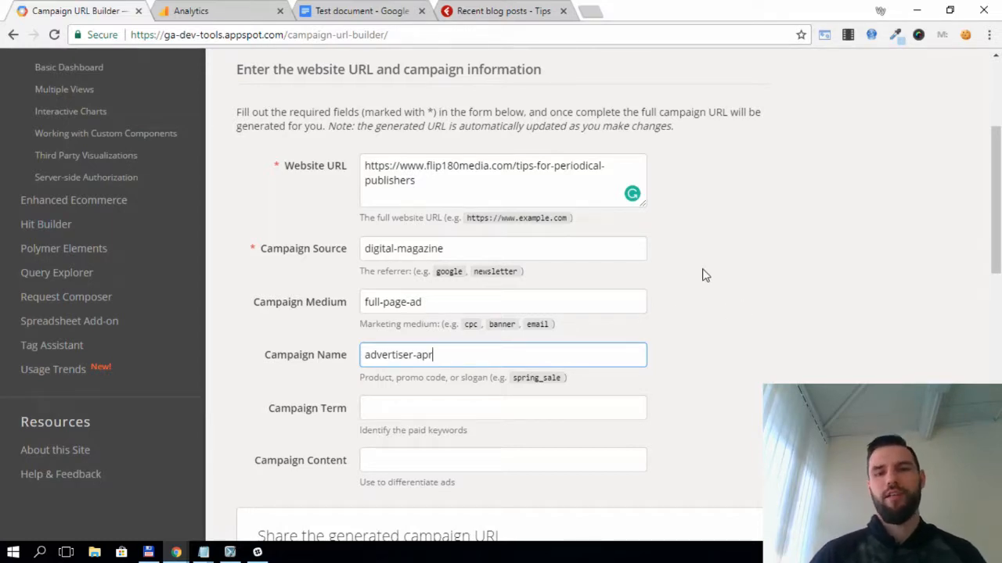
triple_click(464, 355)
left_click(466, 352)
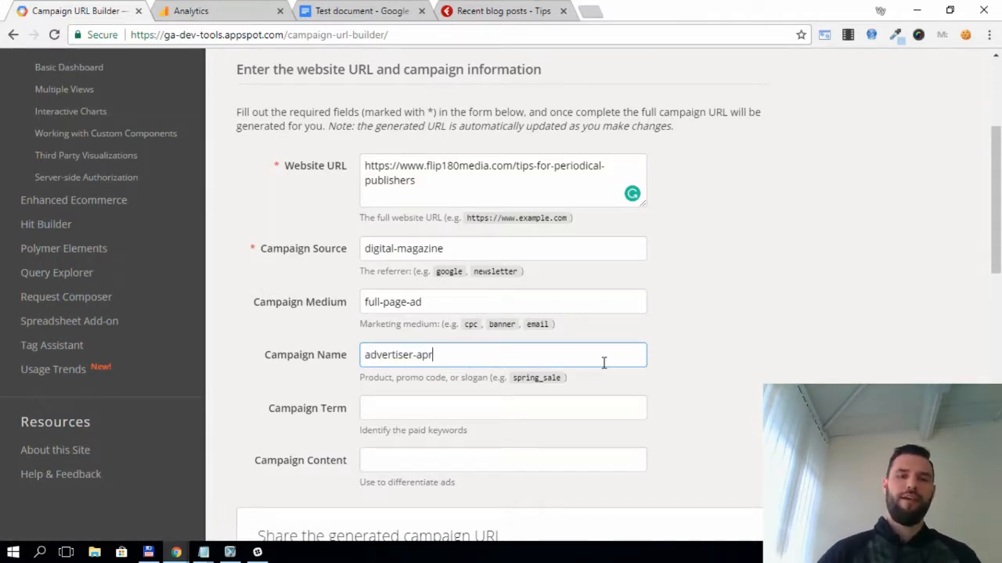
left_click_drag(479, 352, 363, 352)
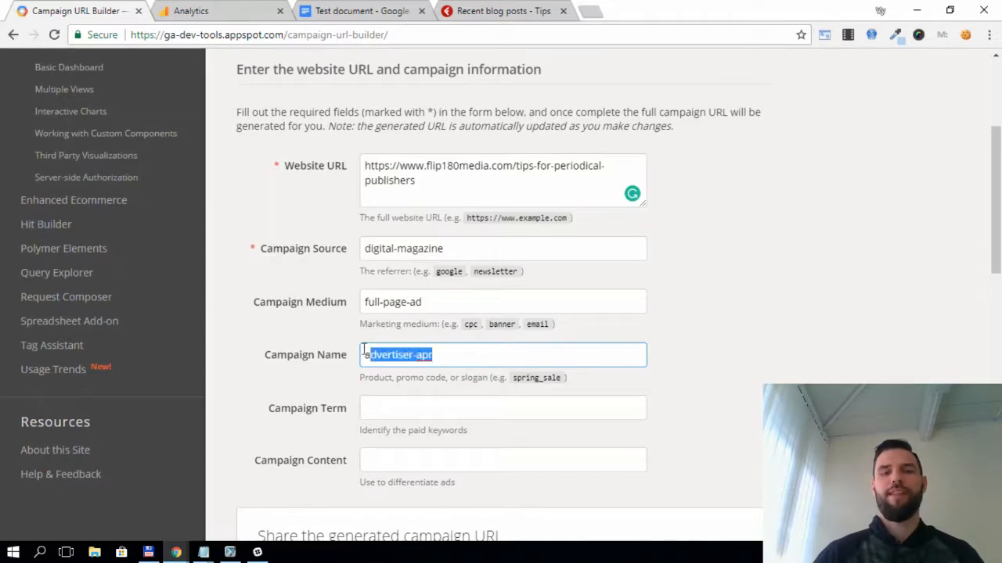
- Copy the generated campaign URL for the digital magazine full-page ad
left_click(438, 357)
left_click_drag(438, 358, 224, 353)
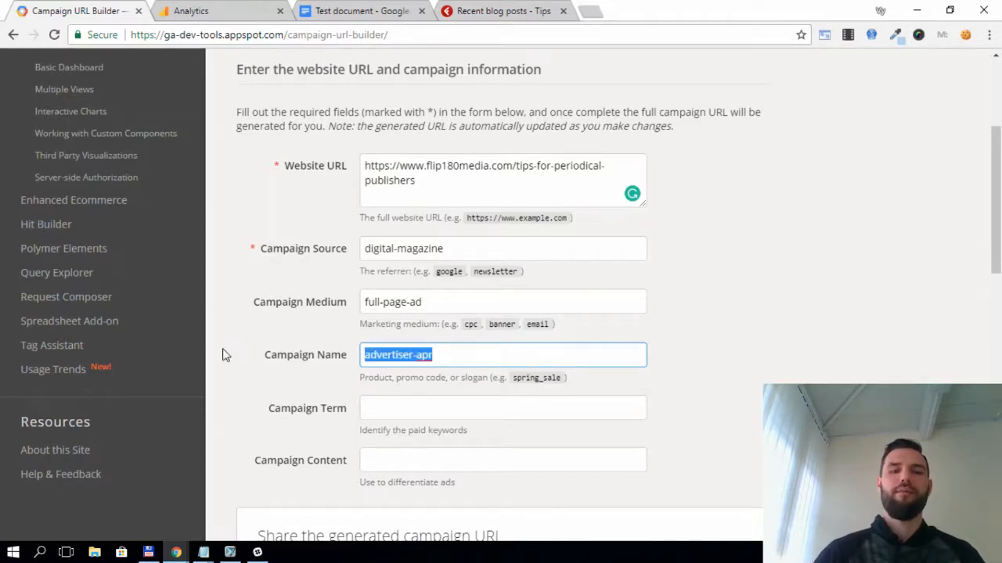
scroll(783, 348, "down", 1)
scroll(703, 341, "down", 4)
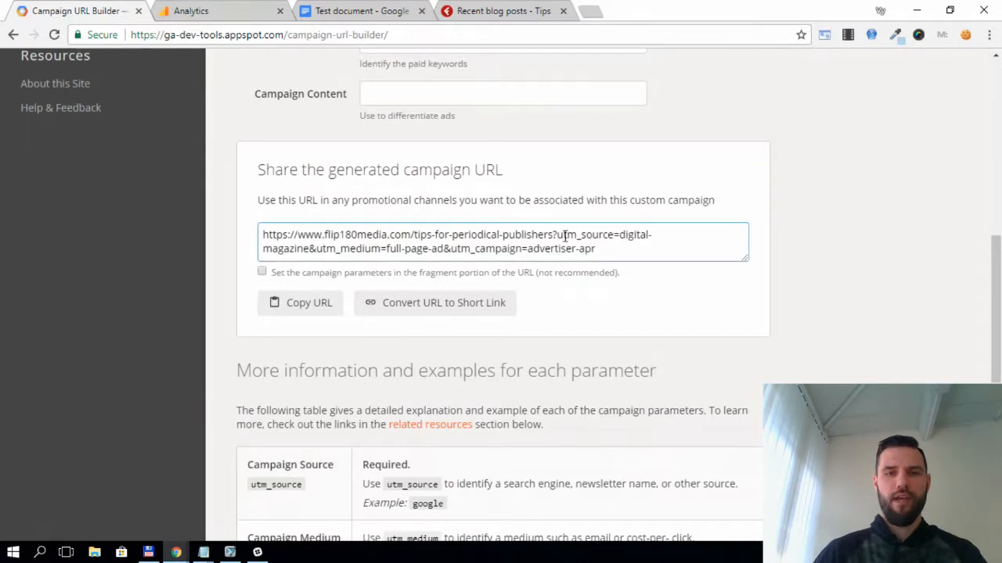
left_click_drag(617, 250, 209, 243)
key("ctrl+c")
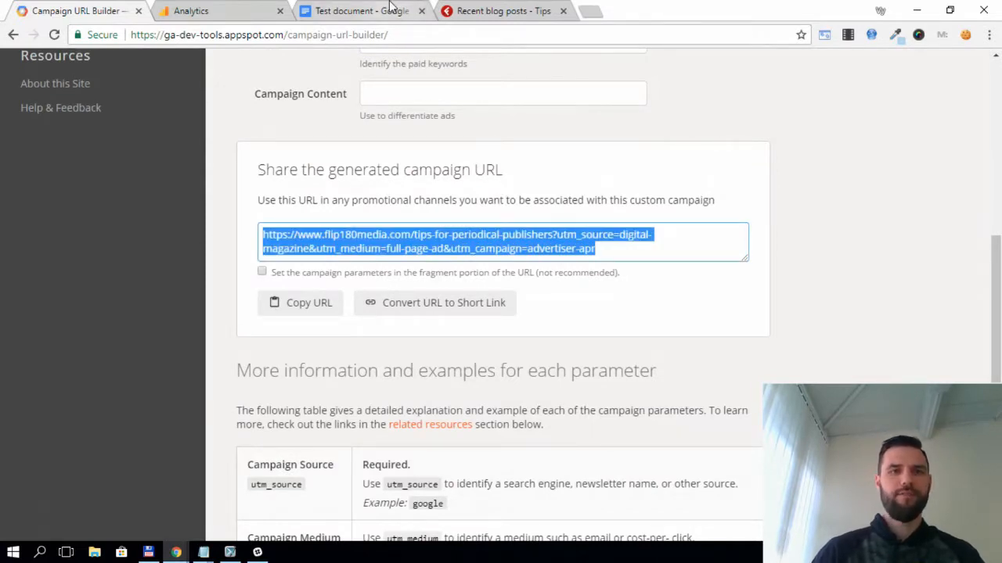
- Paste the campaign URL into the test document below the "Digital magazine full page, display ad with link" line, followed by a line break
left_click(365, 11)
left_click(459, 246)
left_click(514, 234)
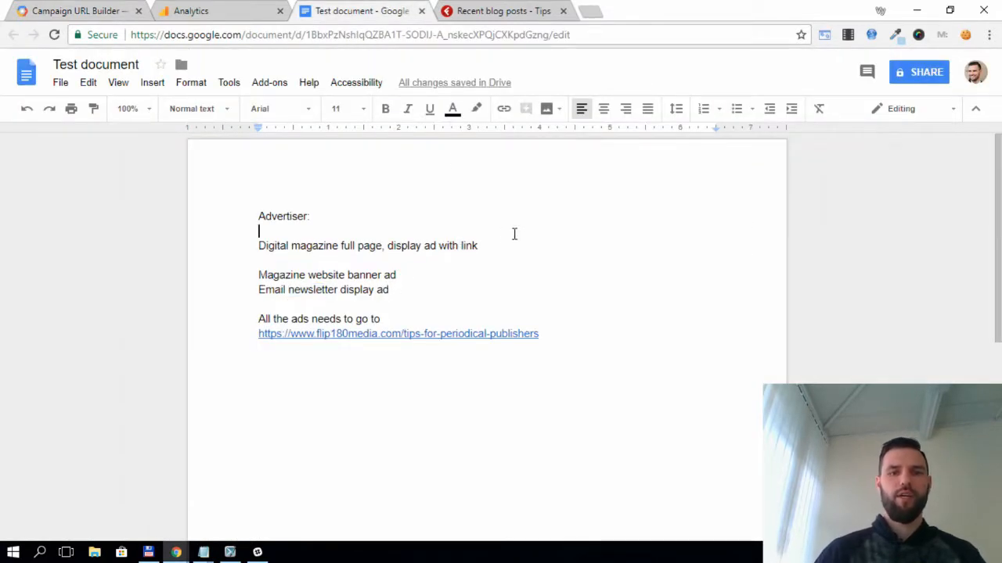
key("ctrl+v")
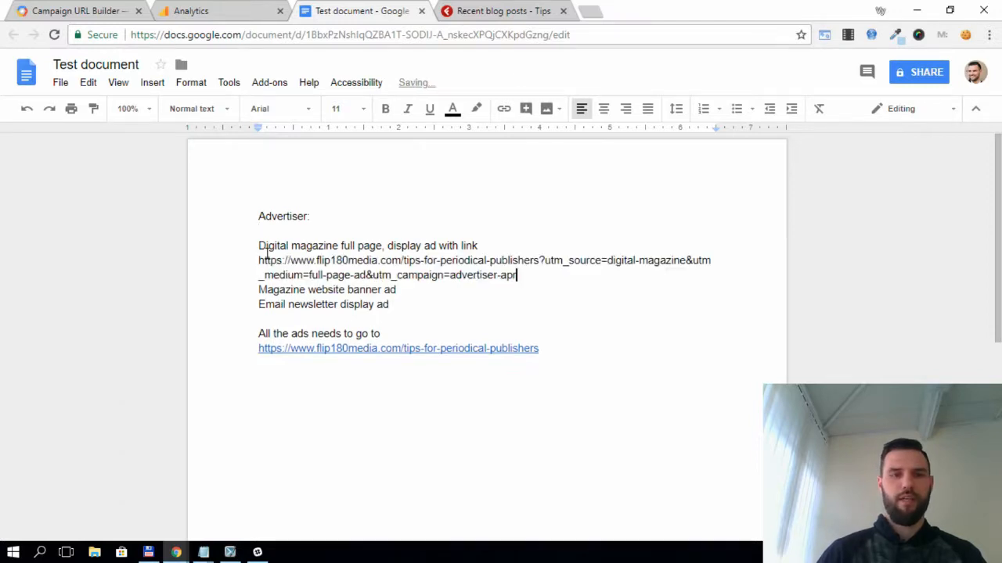
key("Return")
- Insert an empty line below "Magazine website banner ad" in the document
left_click(415, 305)
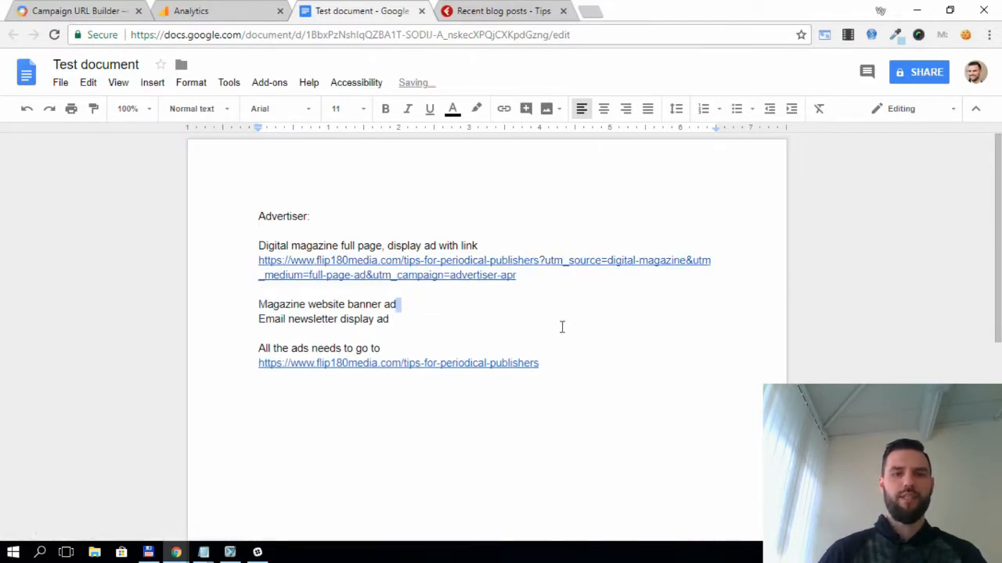
key("Return")
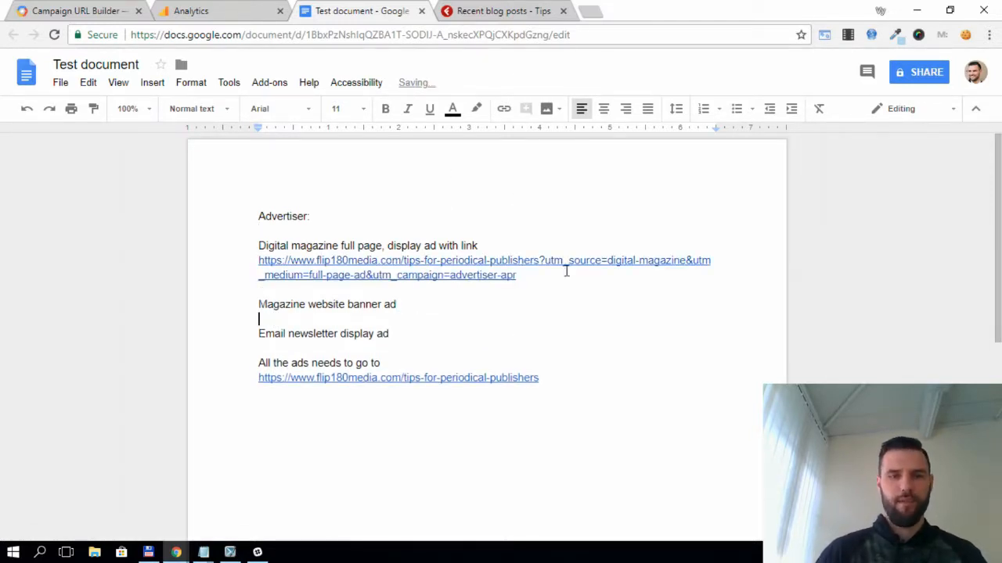
left_click(412, 304)
key("Home")
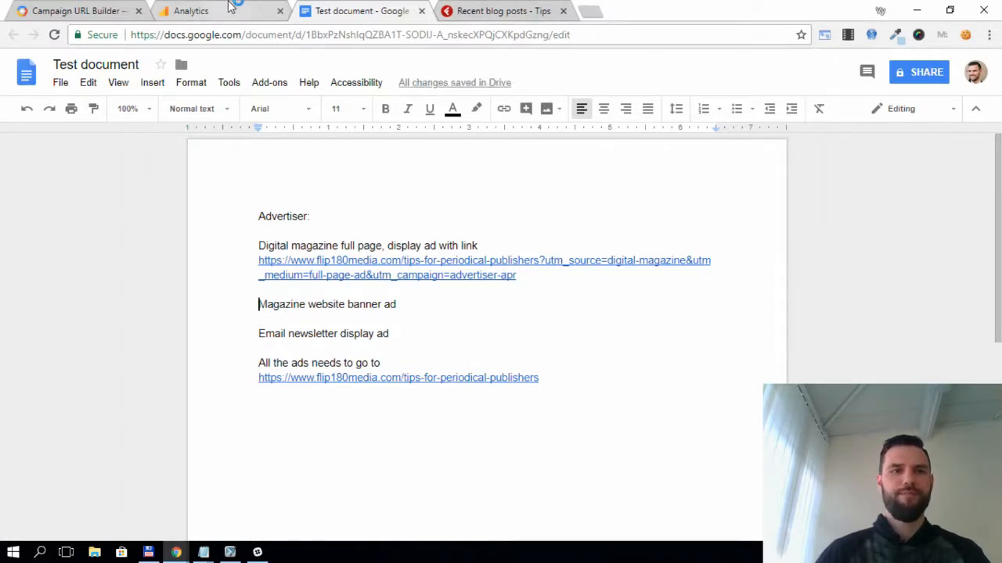
- In the Campaign URL Builder, set the Campaign Source to magazine-website and the Campaign Medium to banner
left_click(87, 9)
scroll(367, 230, "up", 7)
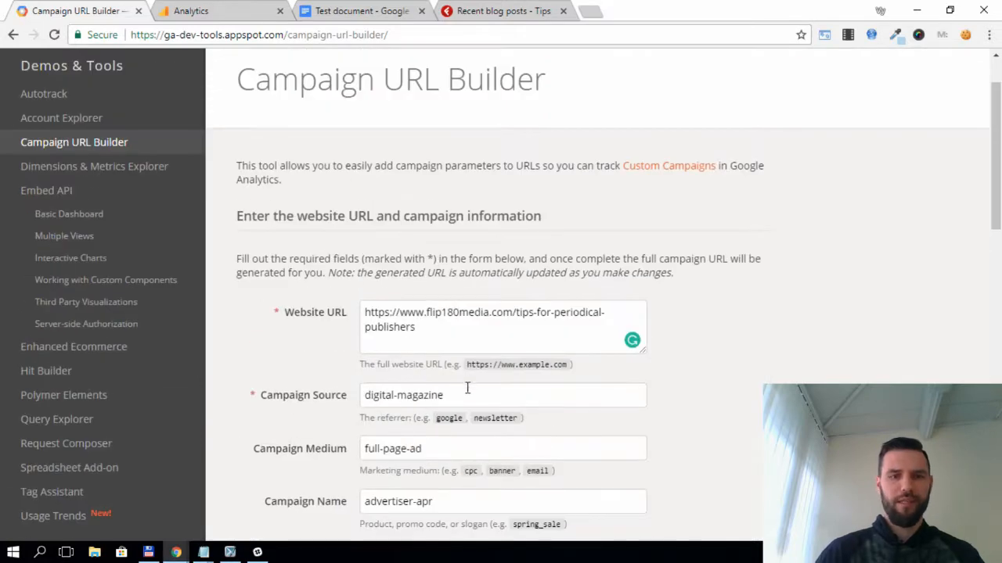
scroll(466, 364, "down", 1)
left_click_drag(469, 327, 2, 297)
type("maga")
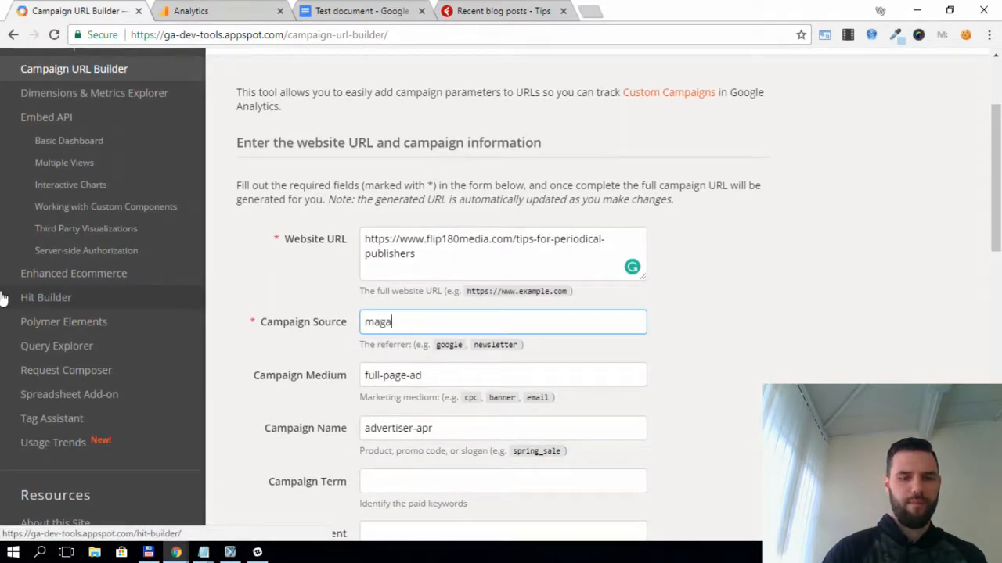
type("zine-website")
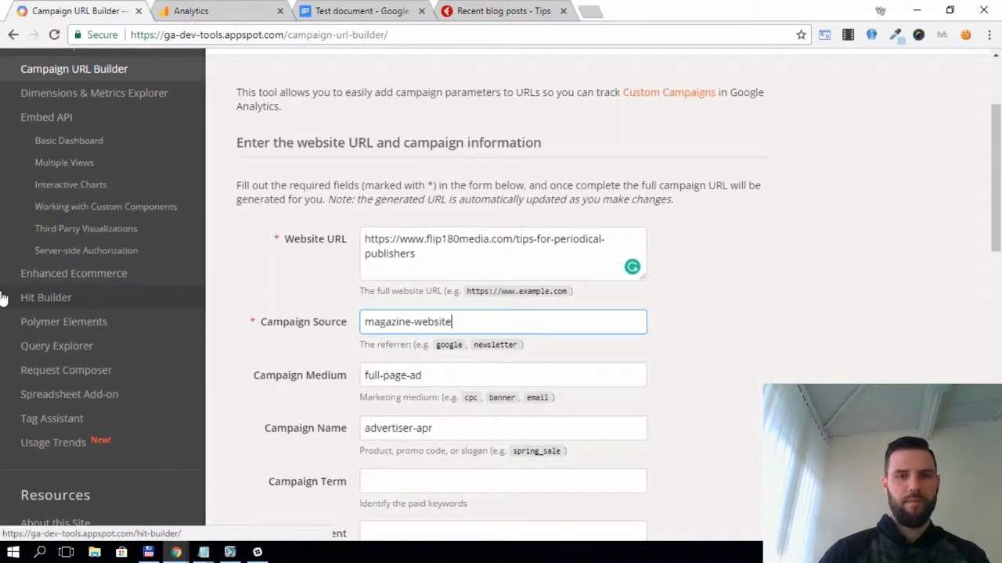
key("Tab")
type("ba")
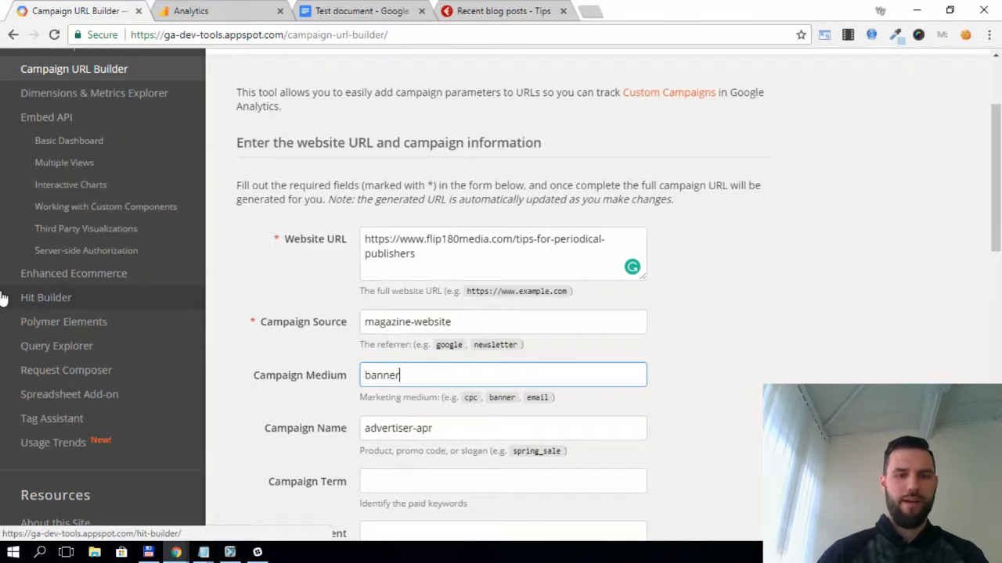
- Copy the generated banner campaign URL and paste it below "Magazine website banner ad" in the test document, followed by a line break
scroll(537, 336, "down", 4)
left_click_drag(565, 395, 240, 385)
key("ctrl+c")
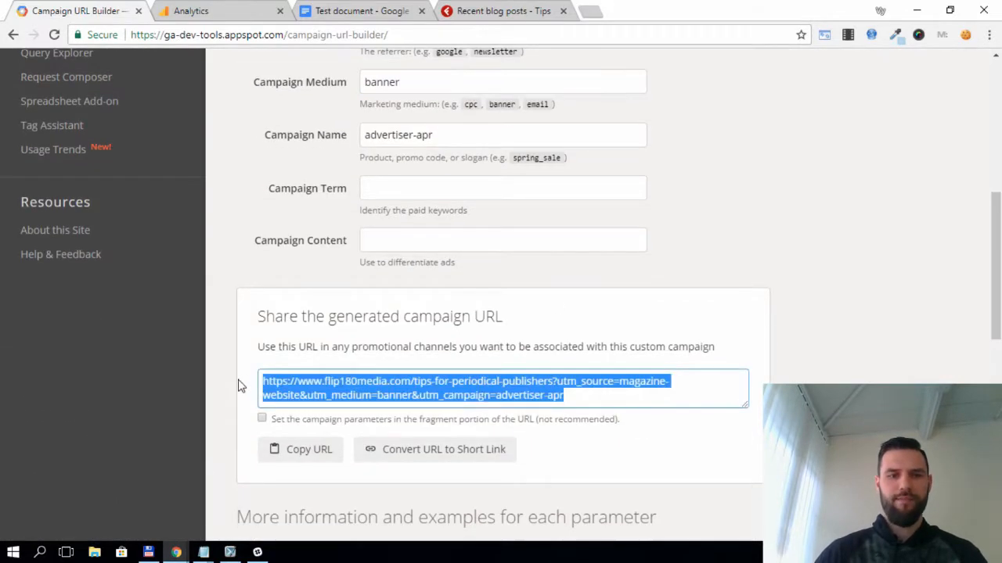
left_click(368, 10)
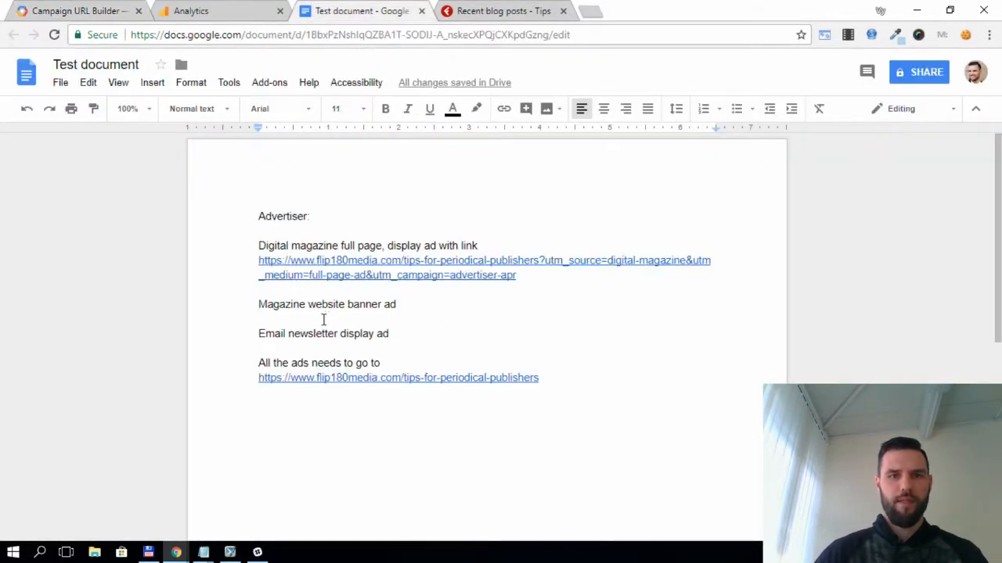
left_click(323, 319)
key("ctrl+v")
key("Return")
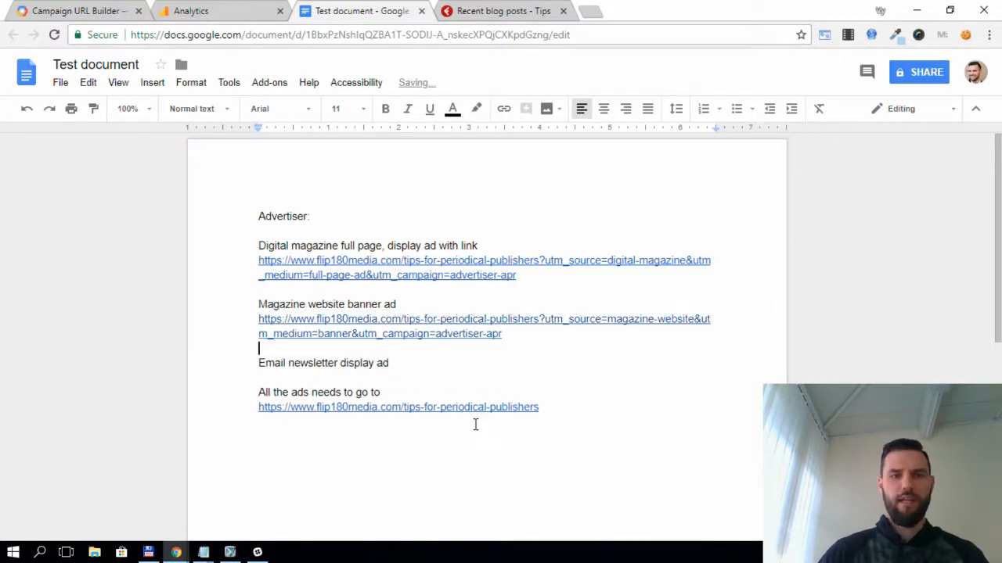
- Insert an empty line below "Email newsletter display ad" in the document
left_click(428, 378)
left_click(403, 359)
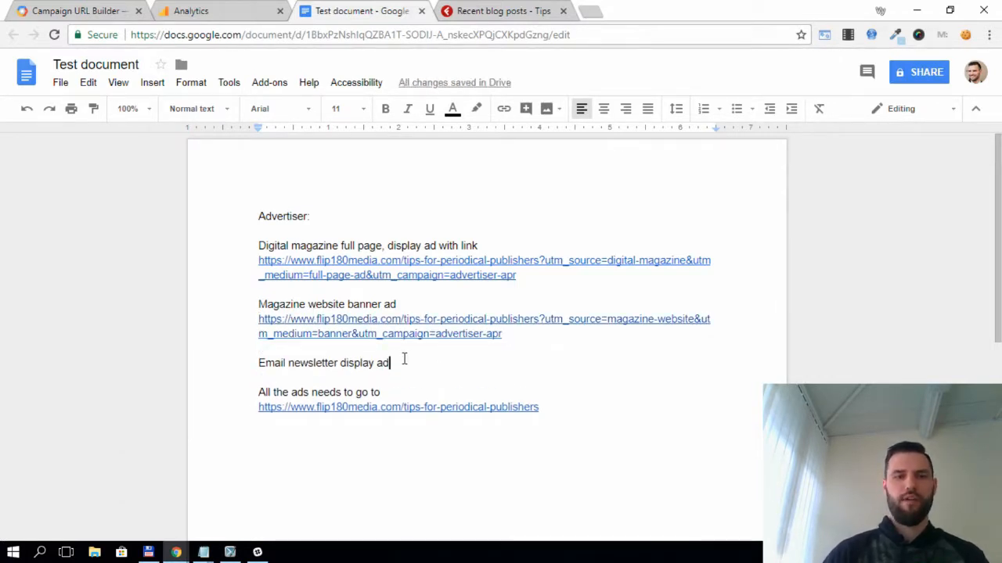
key("Return")
- In the Campaign URL Builder, replace the Campaign Source with newsletter, keeping banner as the medium
left_click(69, 9)
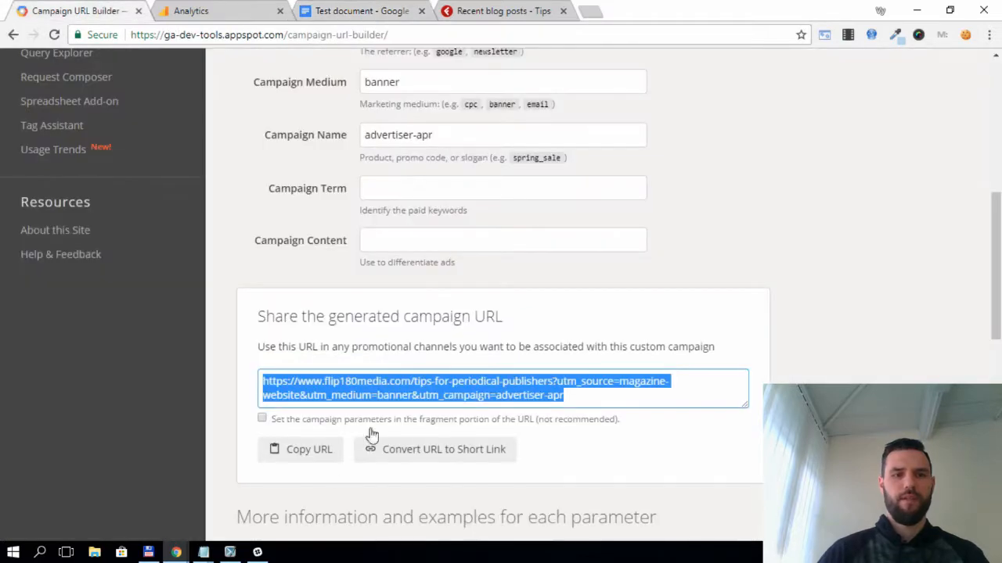
scroll(435, 432, "up", 4)
left_click(433, 395)
key("ctrl+a")
type("n")
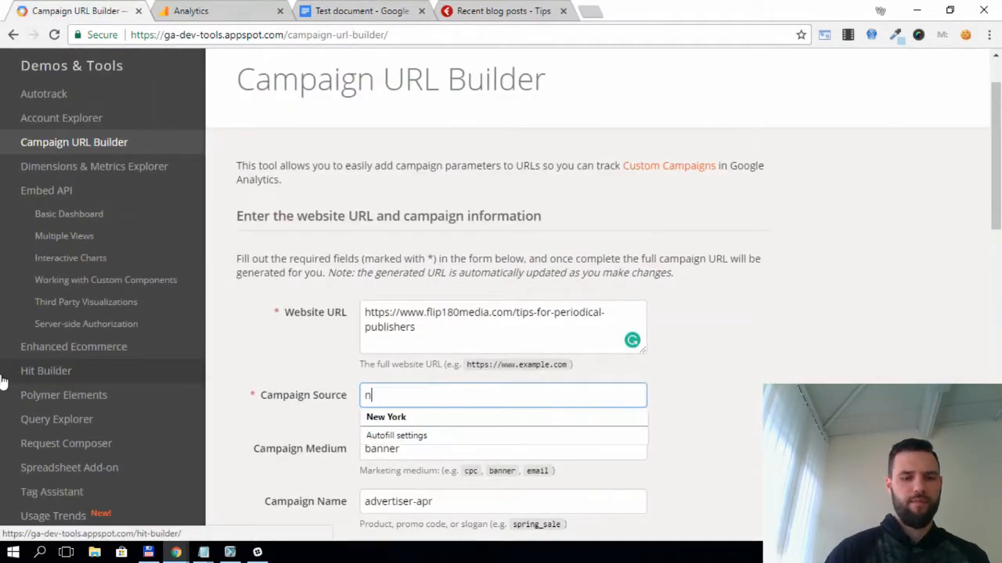
type("ewsletter")
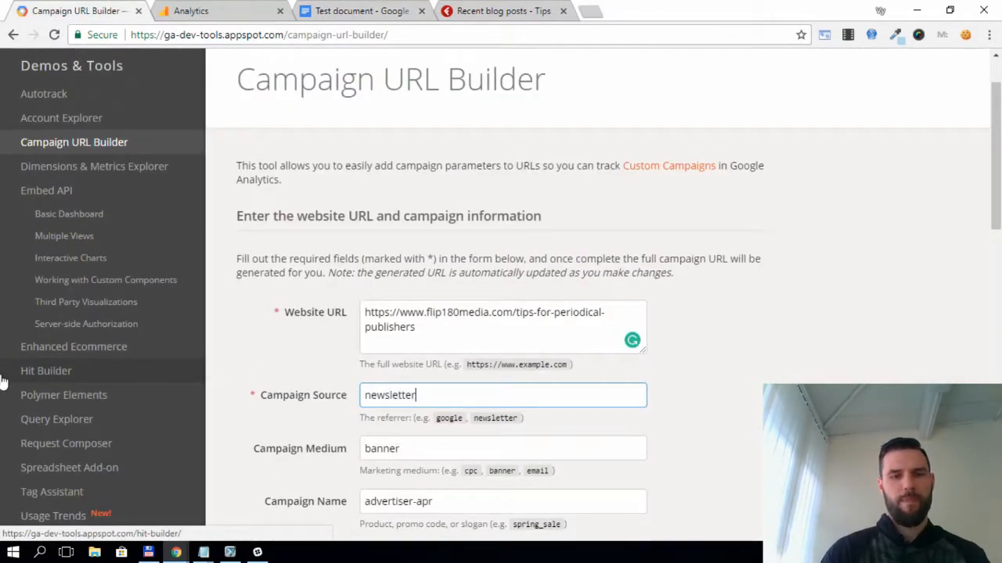
key("Tab")
- Copy the generated newsletter campaign URL and paste it below "Email newsletter display ad" in the test document
scroll(392, 189, "down", 4)
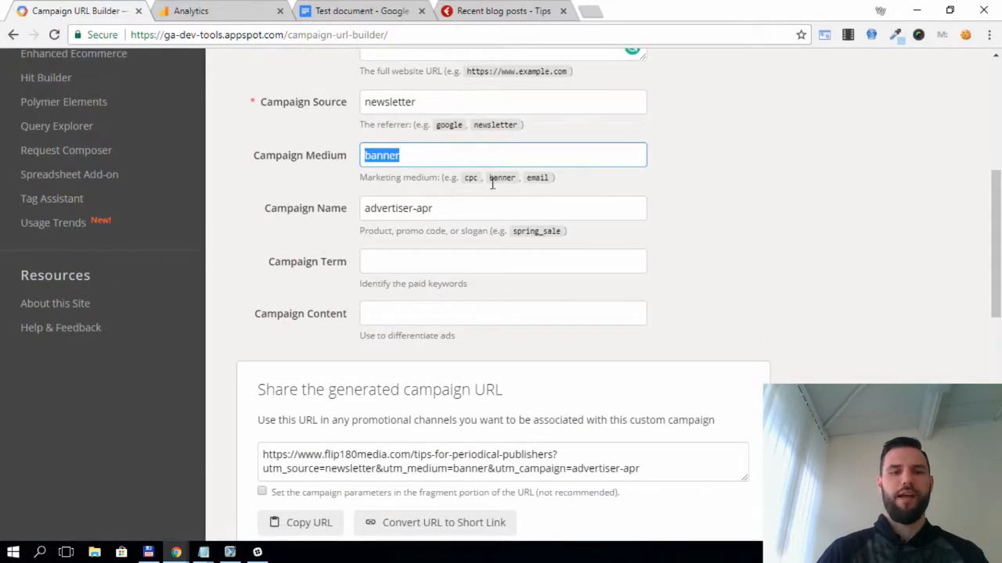
scroll(619, 357, "down", 2)
left_click_drag(669, 325, 141, 285)
key("ctrl+c")
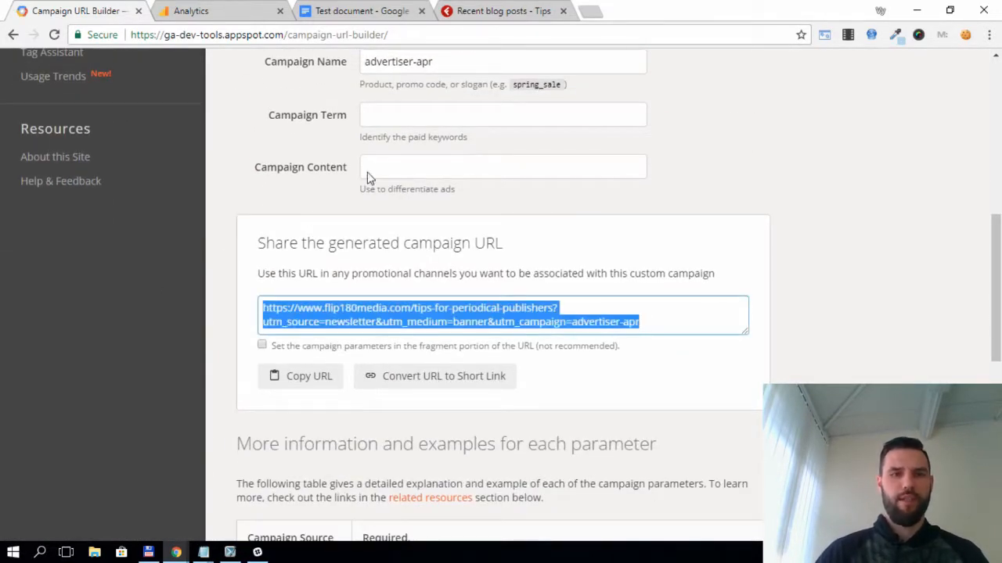
left_click(360, 11)
key("ctrl+v")
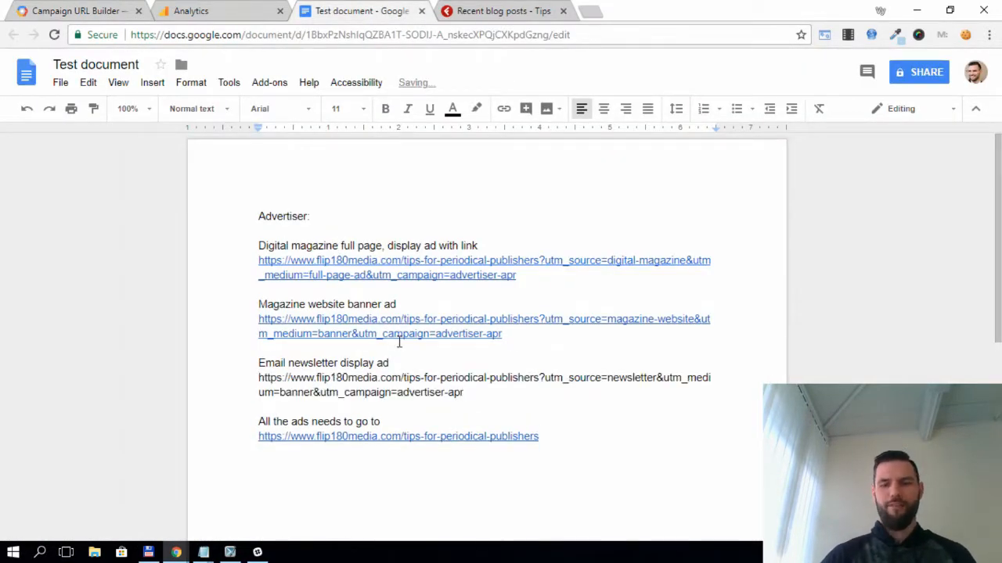
- Add a line break after the newsletter URL and undo the stray period at its end
key("Return")
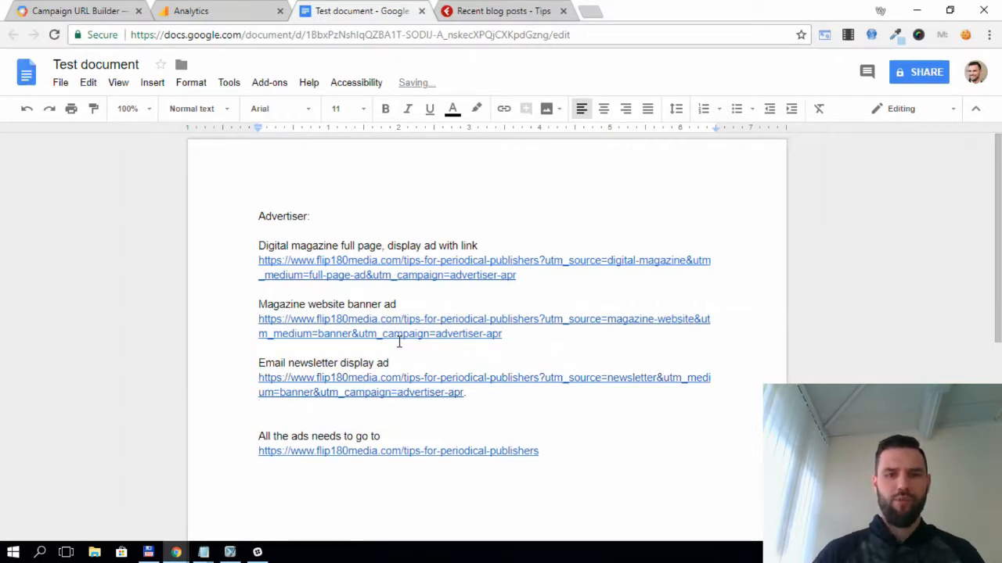
key("ctrl+z")
key("ctrl+z")
key("Return")
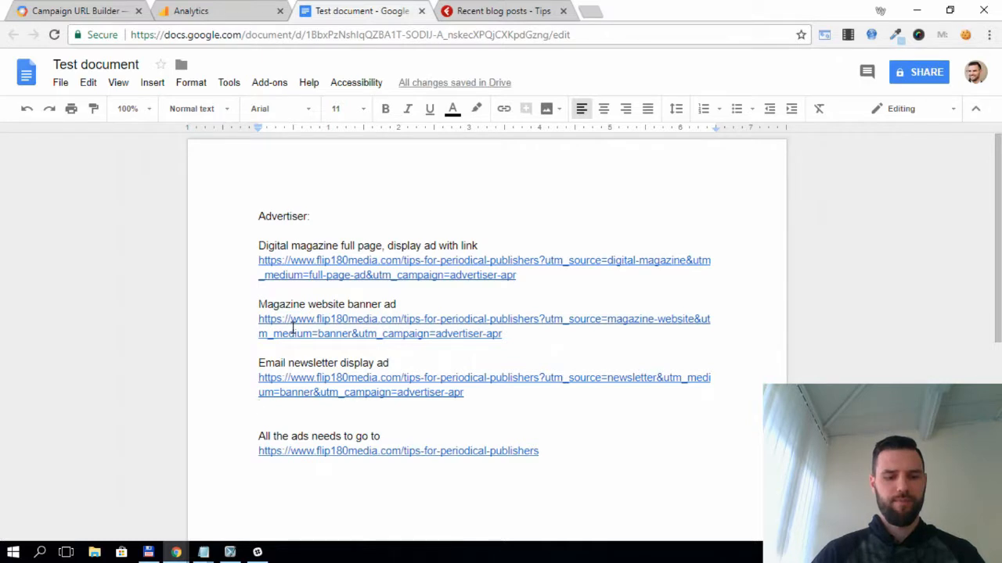
- Open the digital magazine ad's campaign link from the document to test it
key("Up")
key("Up")
right_click(462, 260)
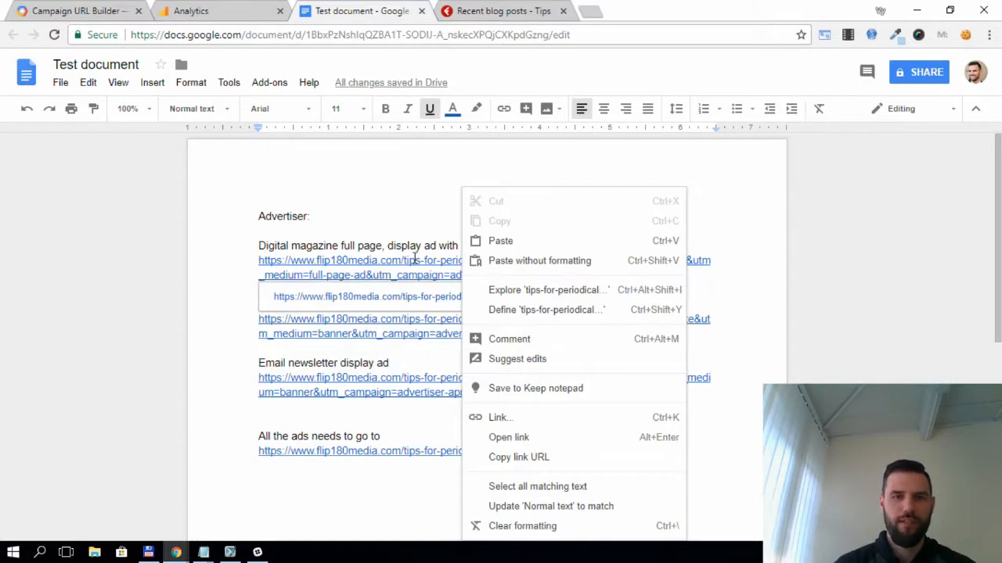
key("Escape")
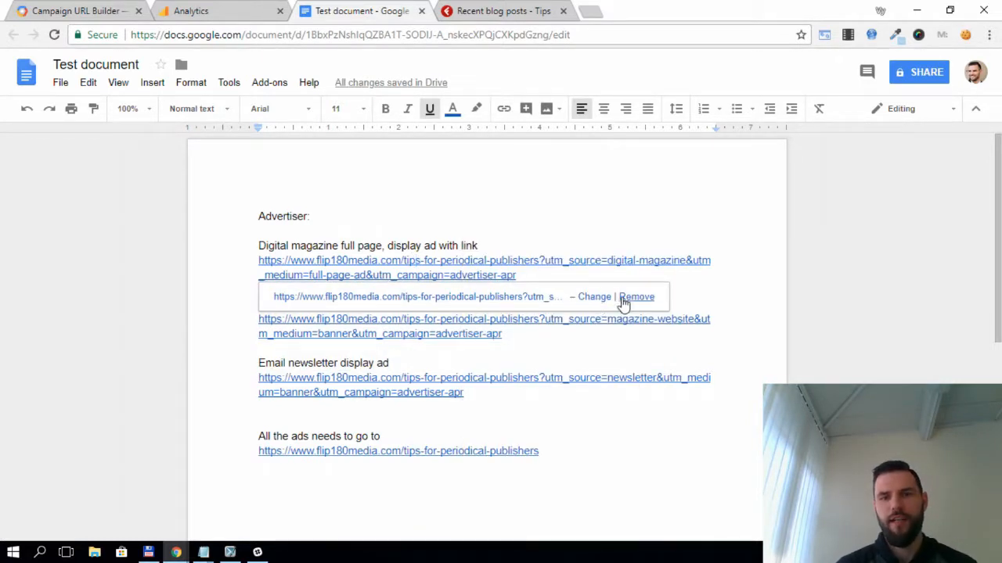
left_click(490, 296)
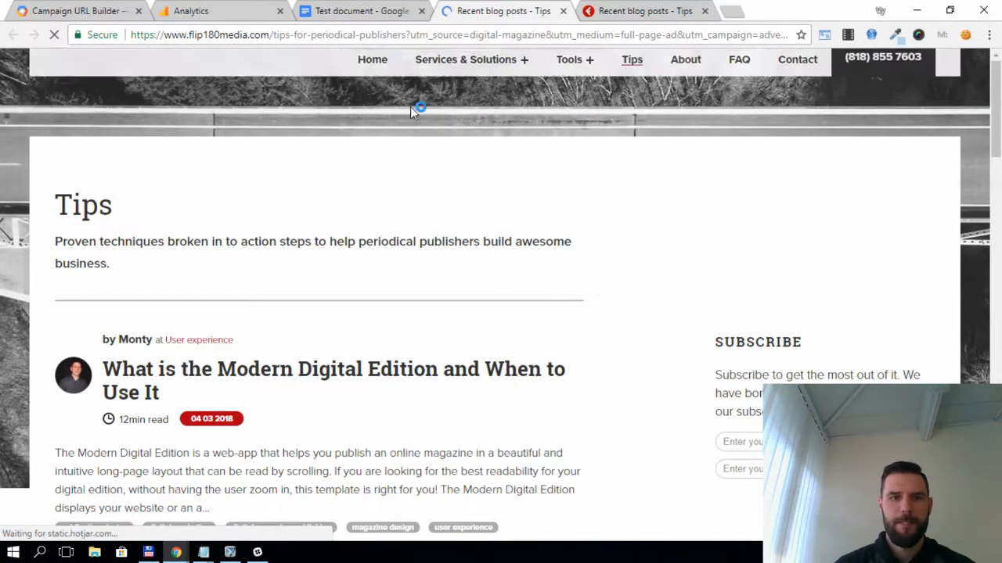
- Examine the UTM source, medium and campaign parameters in the opened Tips page's address and look over the page
left_click_drag(276, 34, 671, 38)
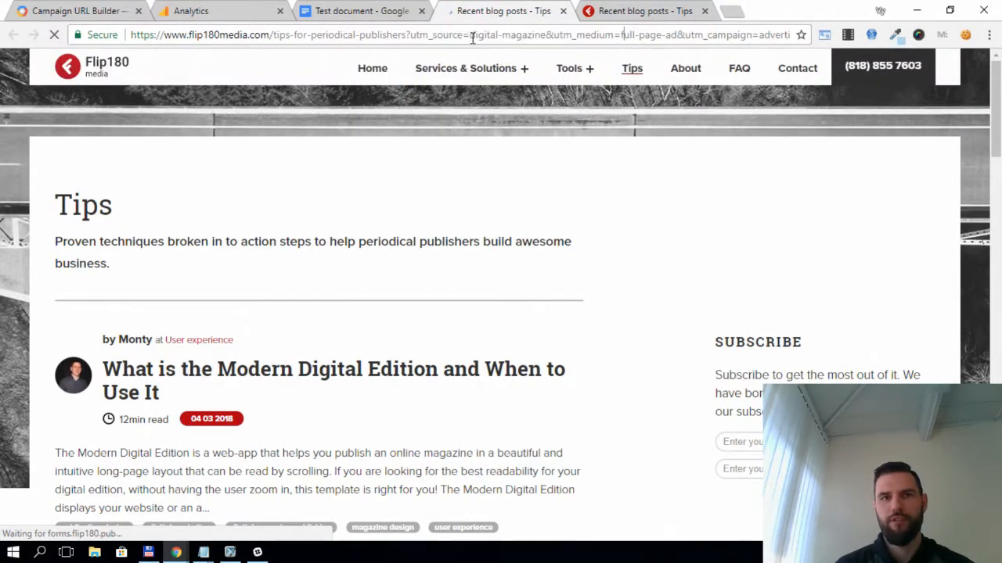
left_click_drag(402, 35, 847, 43)
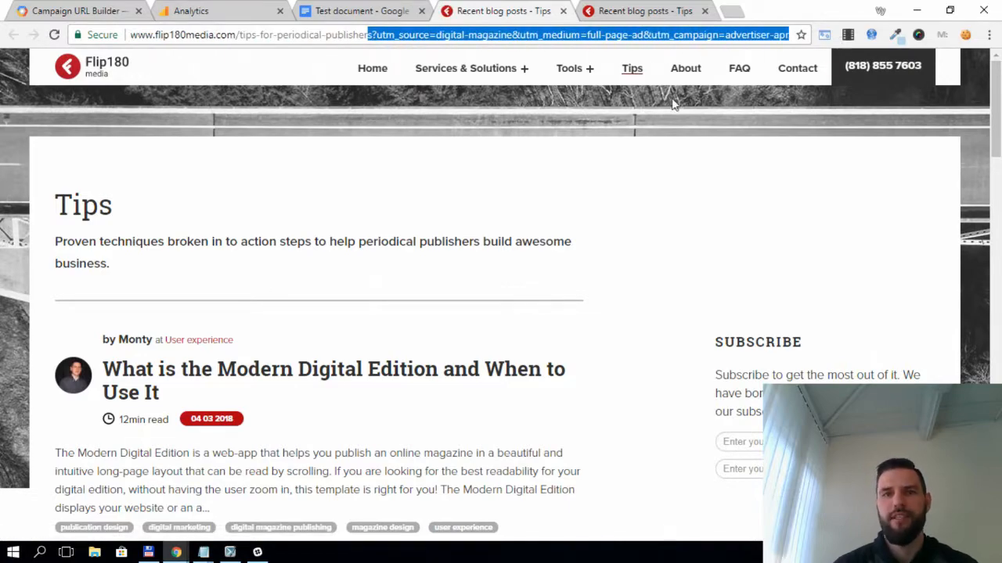
scroll(367, 360, "down", 5)
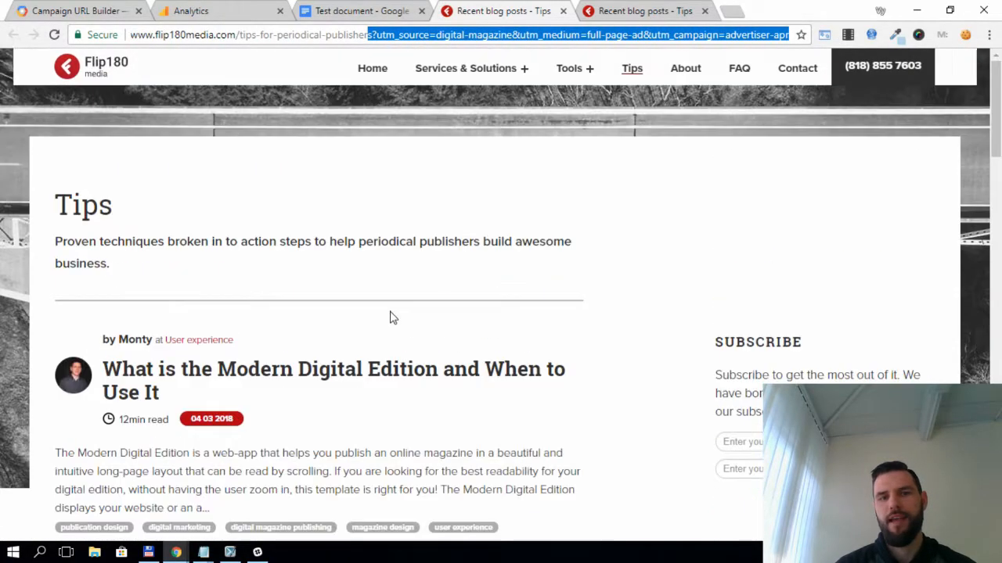
scroll(395, 321, "up", 5)
scroll(405, 328, "down", 4)
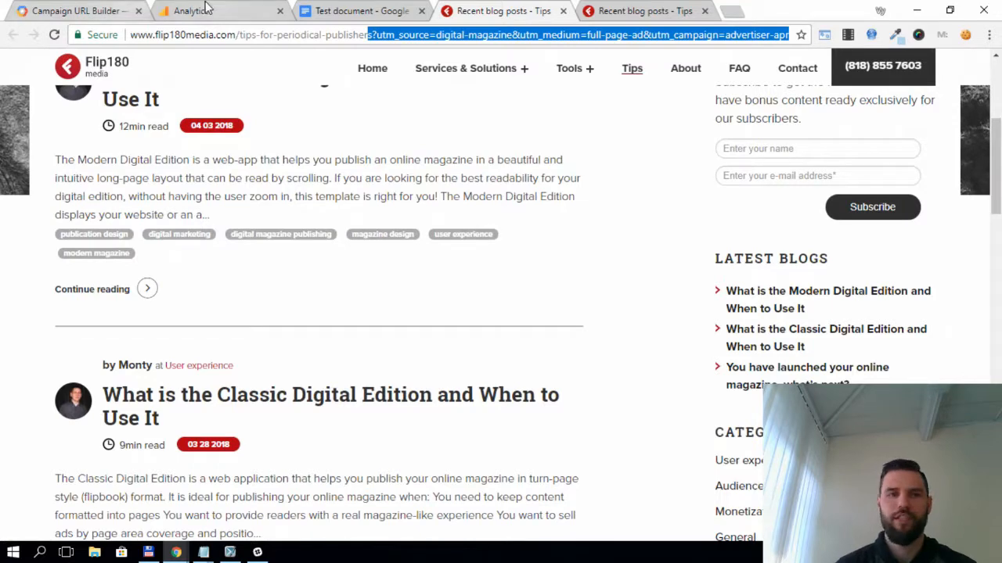
scroll(400, 321, "up", 4)
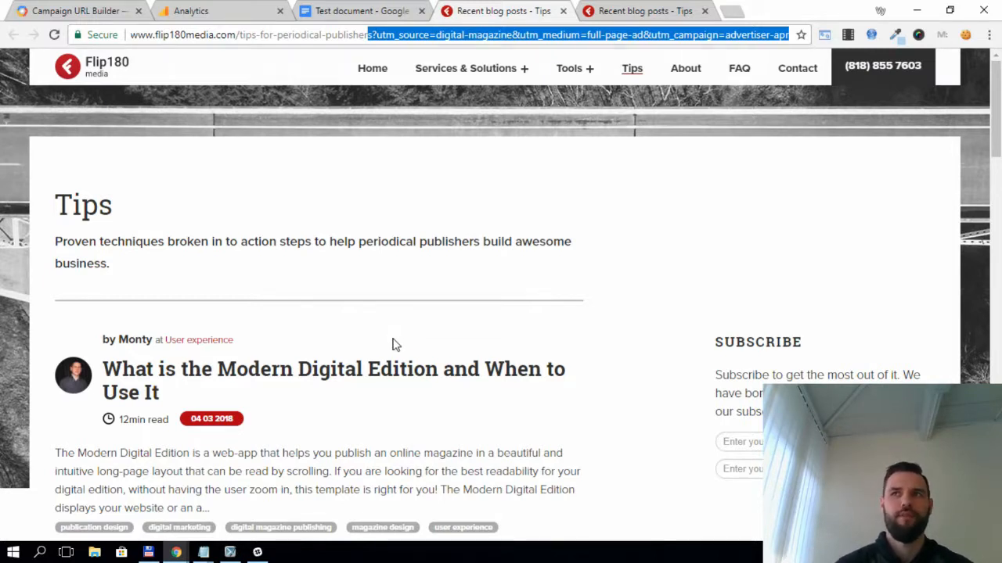
left_click(397, 34)
left_click_drag(368, 34, 789, 35)
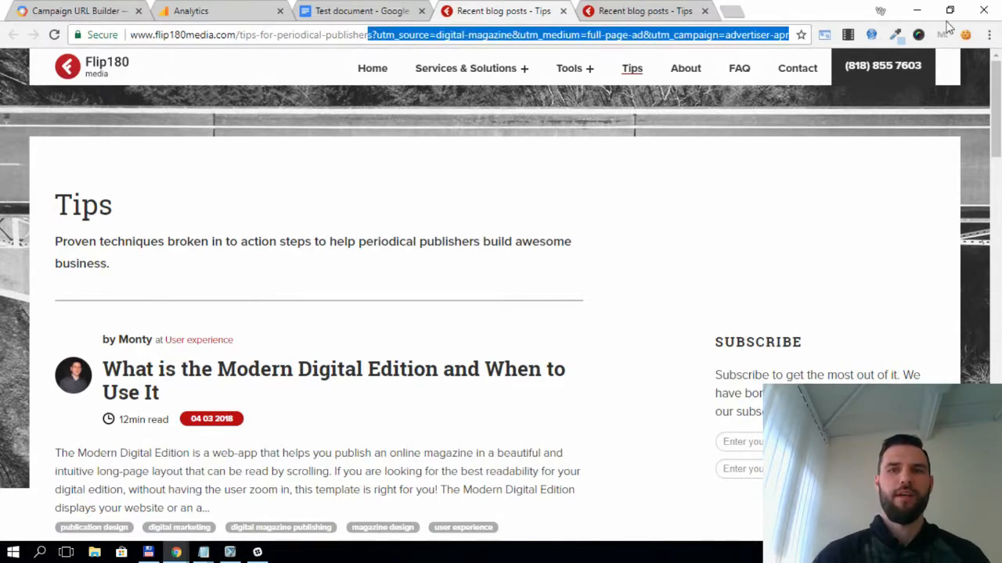
- Switch to Google Analytics, open the Real-Time Overview report and check its active pages against the opened Tips page
left_click(206, 10)
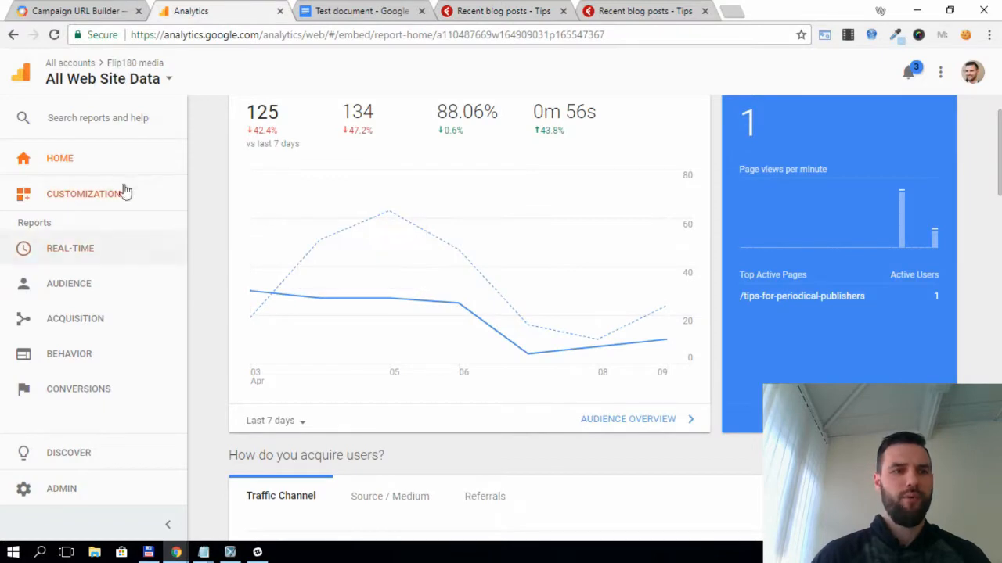
left_click(86, 249)
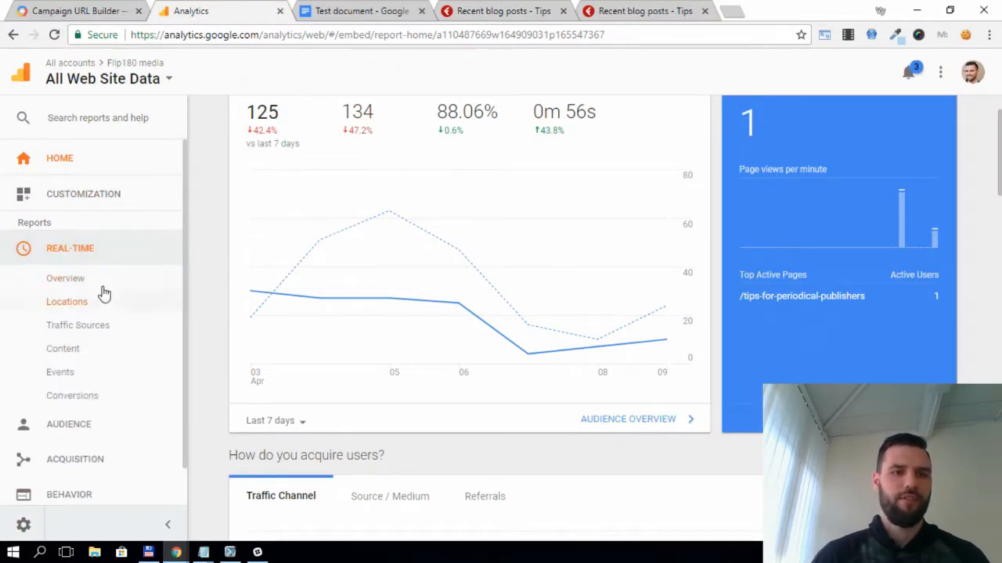
left_click(83, 276)
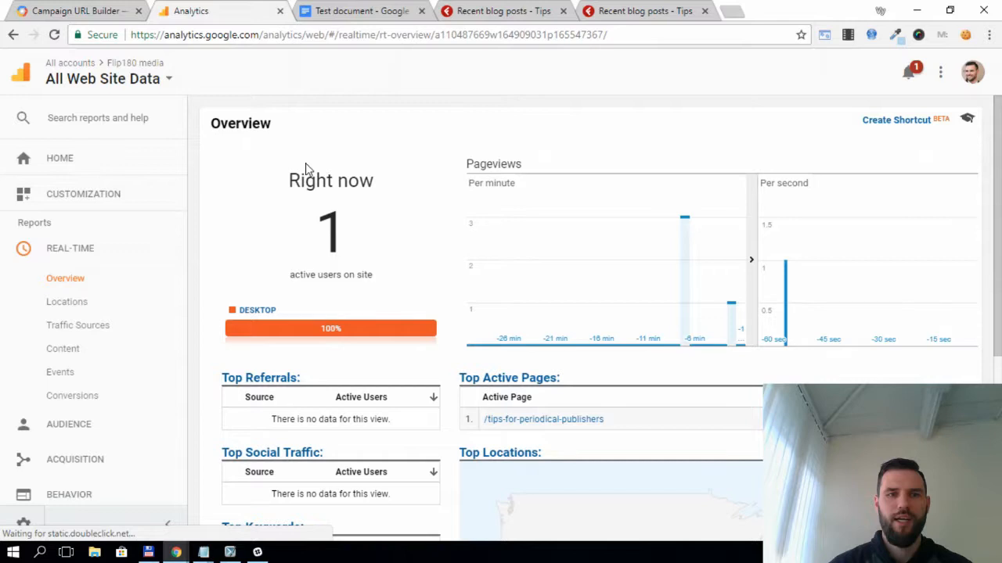
scroll(683, 276, "down", 1)
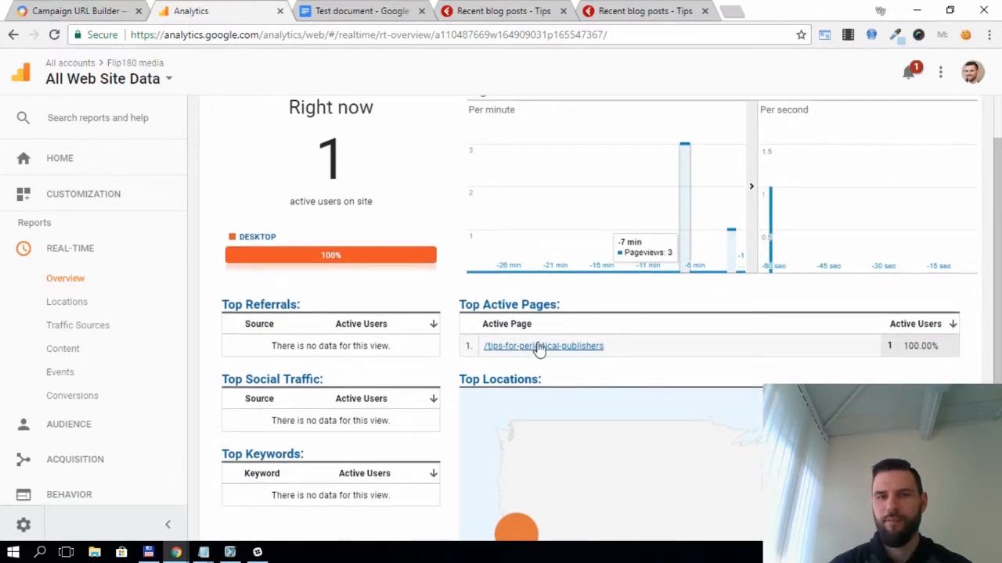
left_click(523, 9)
left_click(191, 11)
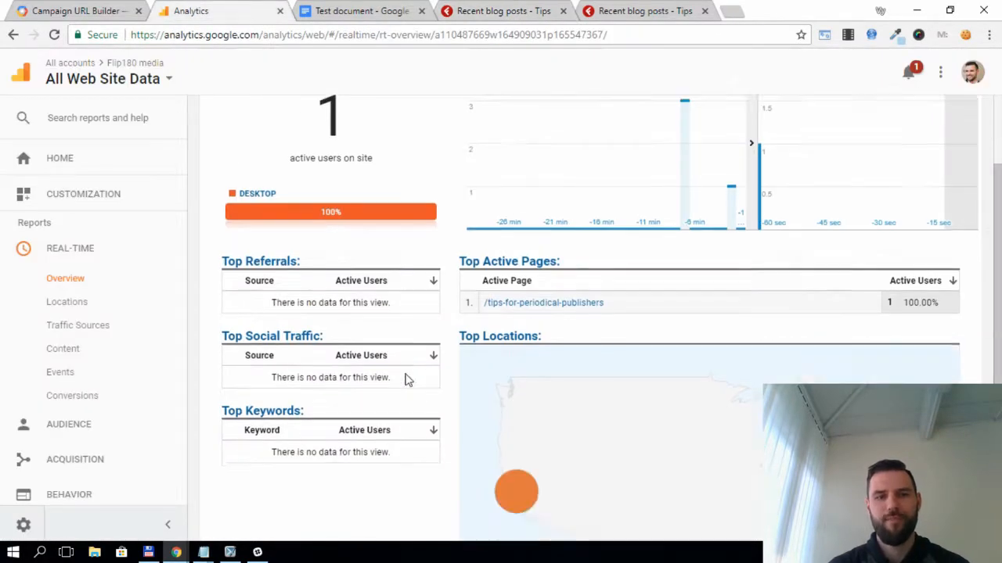
- Filter the real-time report to the /tips-for-periodical-publishers page, examine its medium and source, and narrow it to the digital-magazine source
left_click(543, 325)
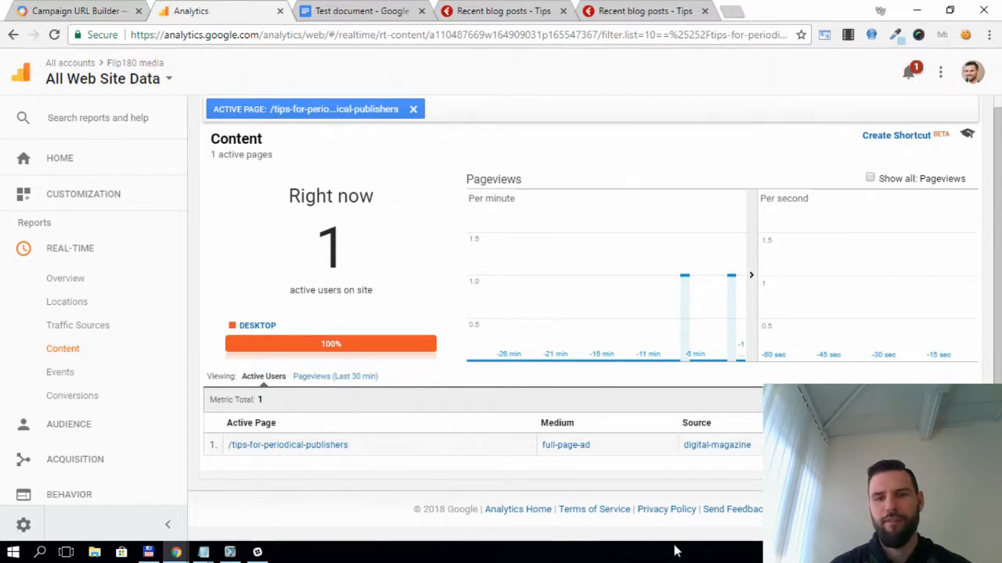
left_click_drag(580, 429, 537, 426)
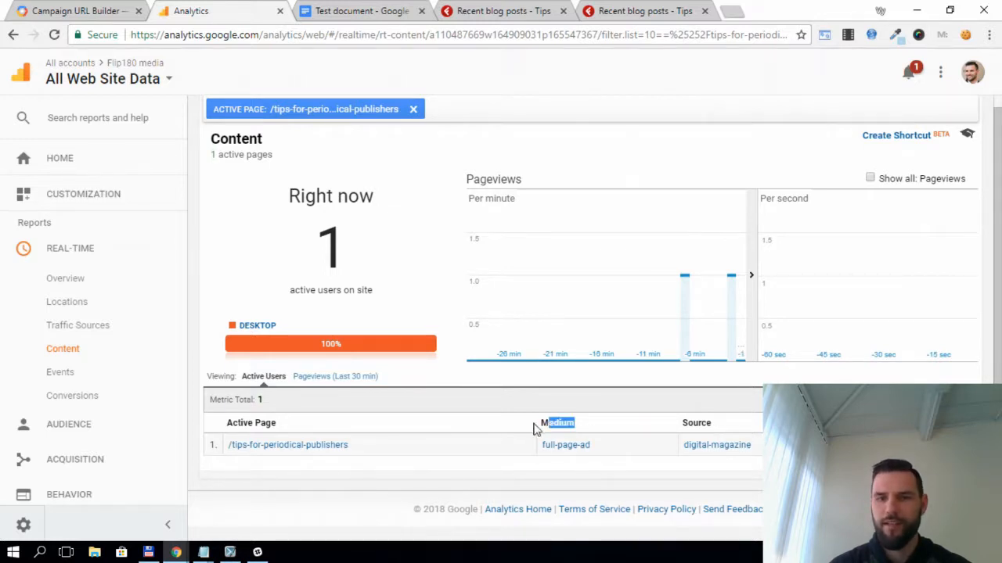
left_click_drag(614, 447, 541, 448)
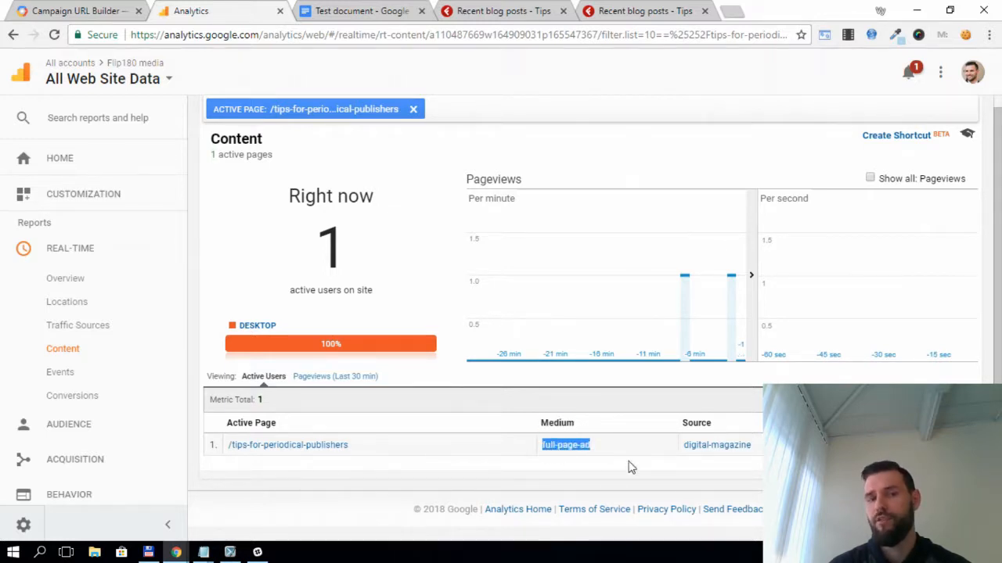
left_click_drag(610, 462, 543, 450)
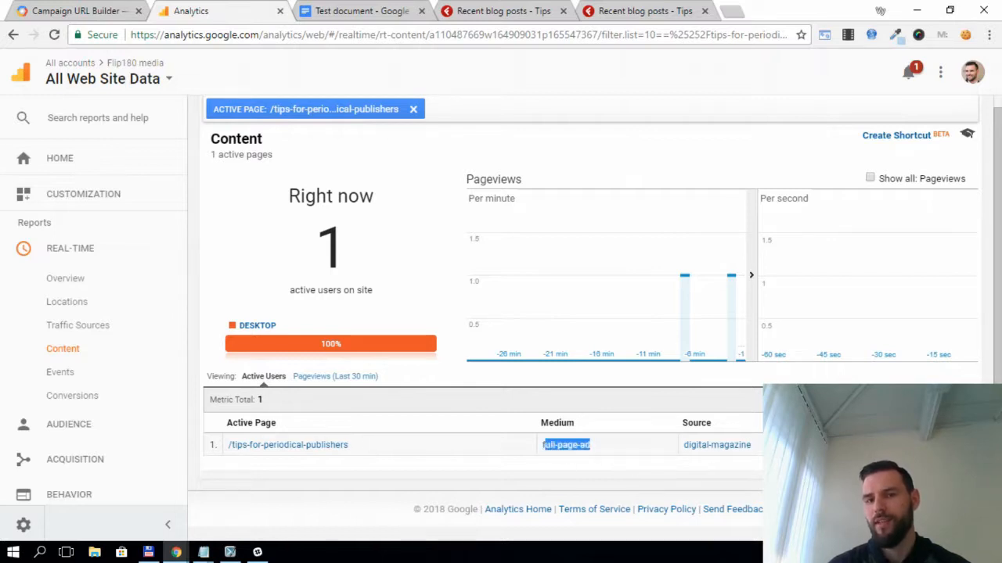
left_click_drag(753, 446, 678, 451)
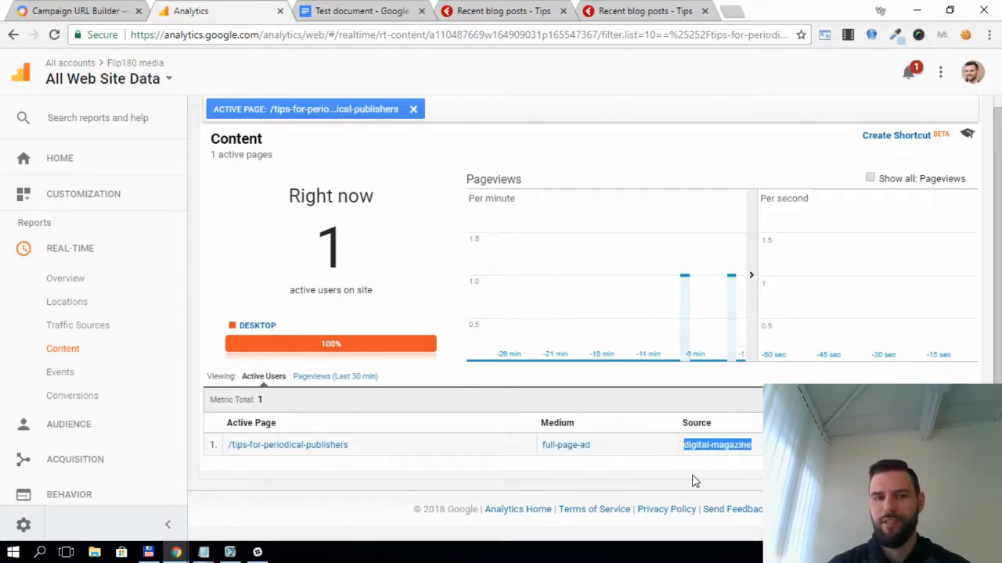
left_click(667, 459)
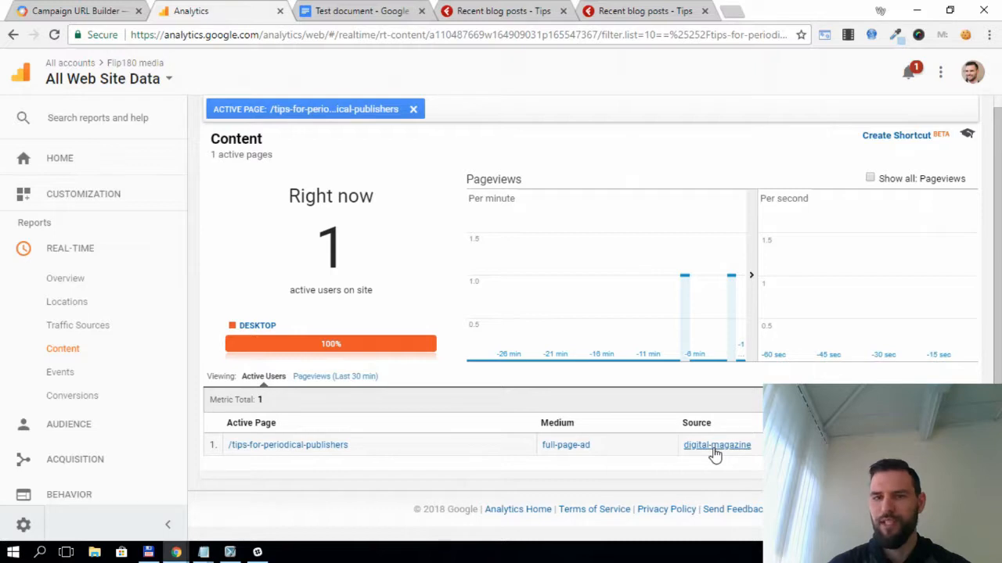
left_click(714, 448)
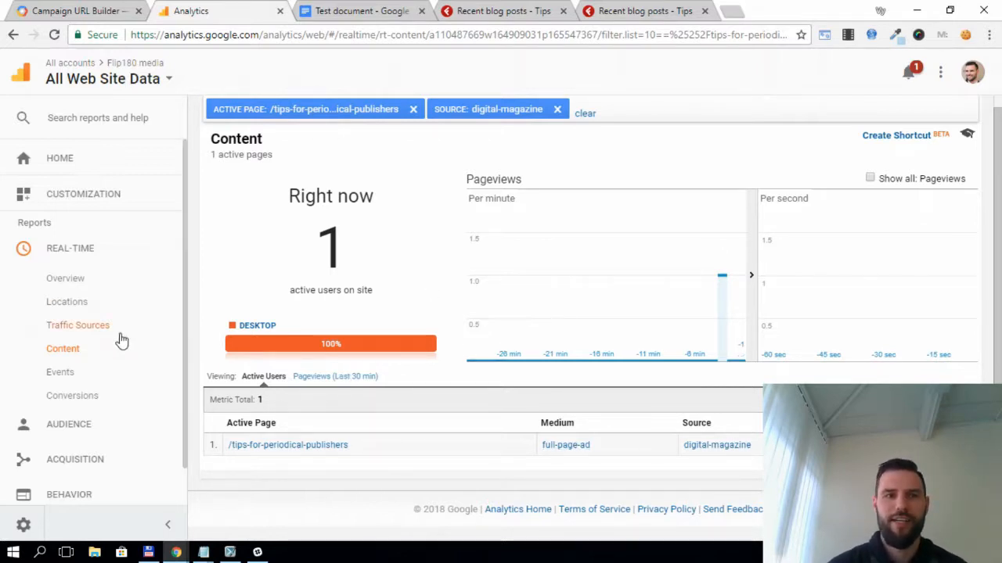
- Open the All Campaigns report under Acquisition and look over the list of campaigns
scroll(129, 349, "down", 1)
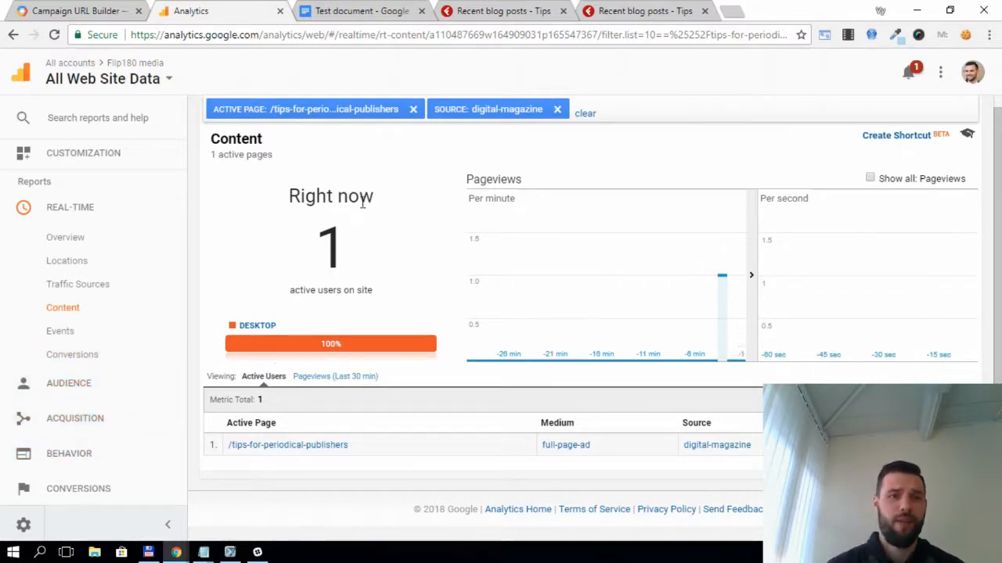
left_click(98, 421)
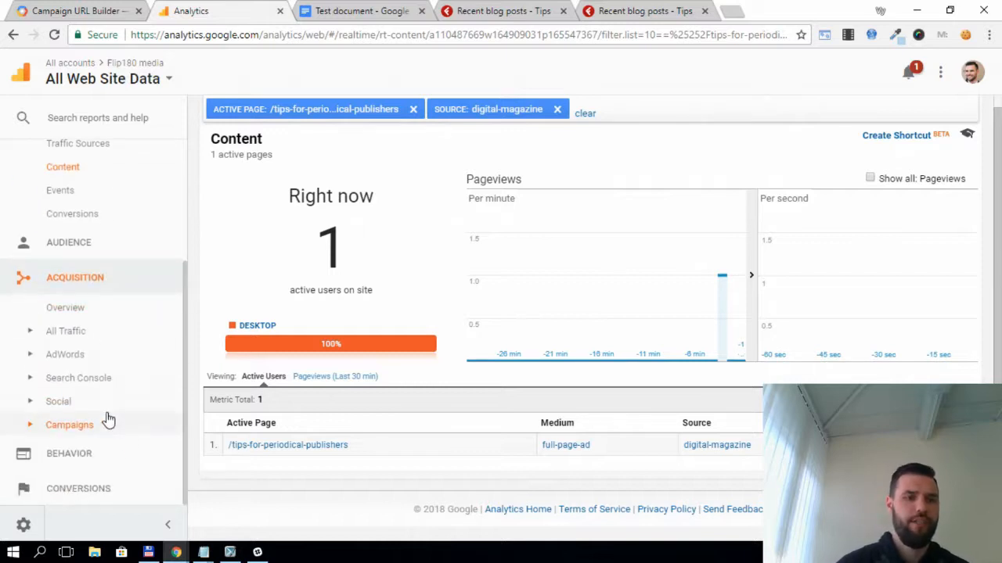
left_click(71, 423)
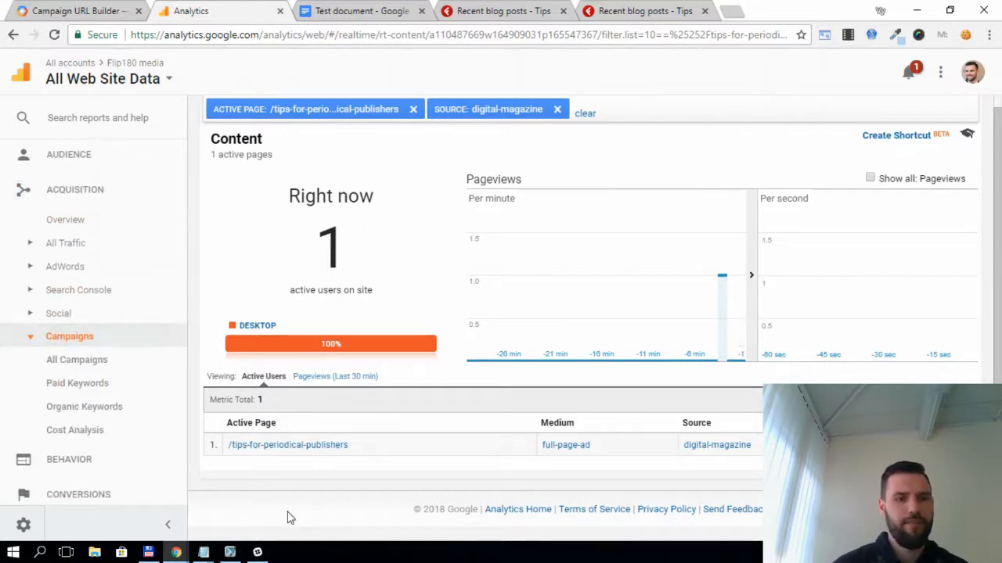
left_click(76, 364)
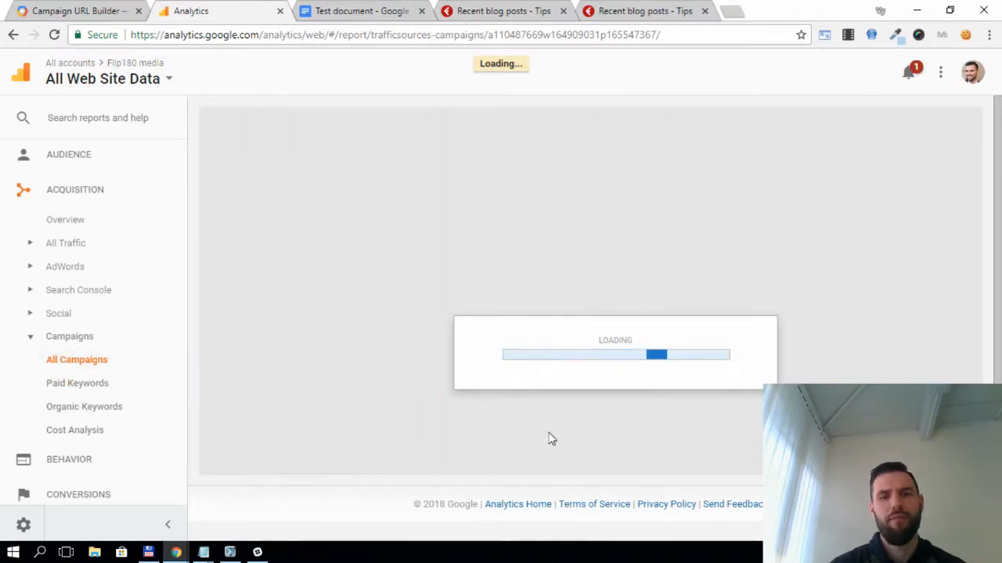
scroll(649, 367, "down", 3)
scroll(655, 362, "down", 1)
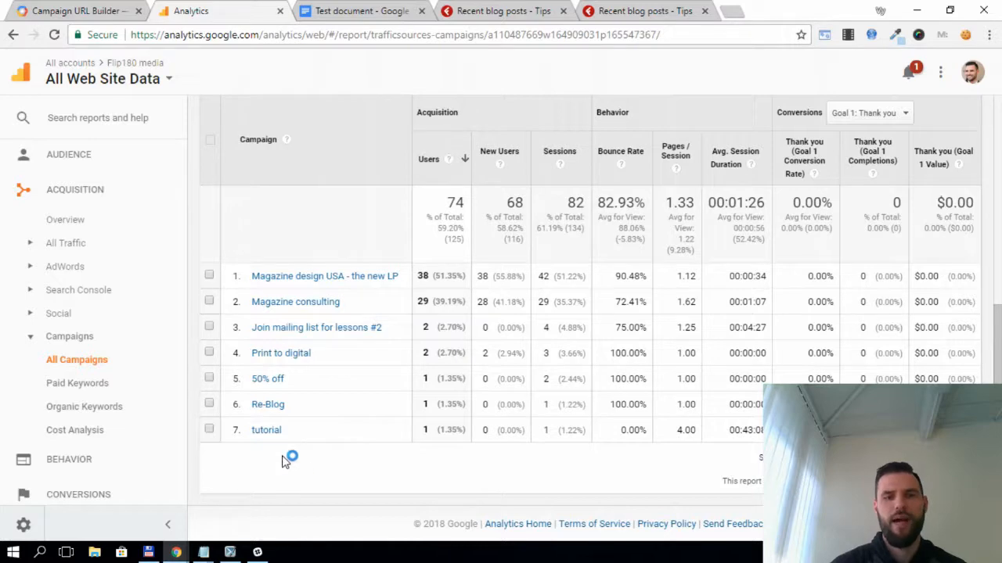
- Return to the Campaign URL Builder and review the campaign source, medium and name fields of the newsletter URL
left_click(79, 11)
scroll(422, 345, "down", 4)
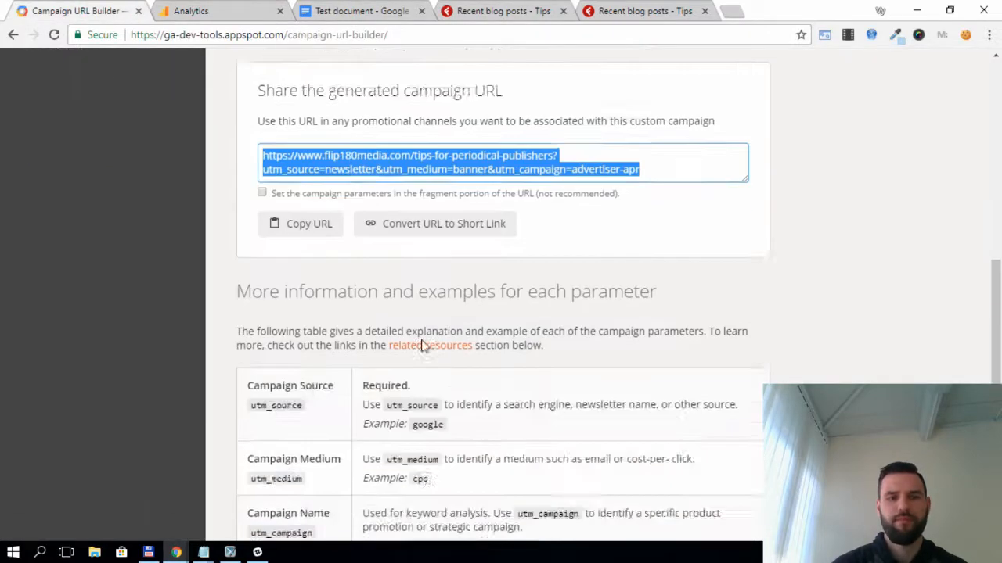
scroll(423, 344, "up", 5)
scroll(418, 342, "up", 1)
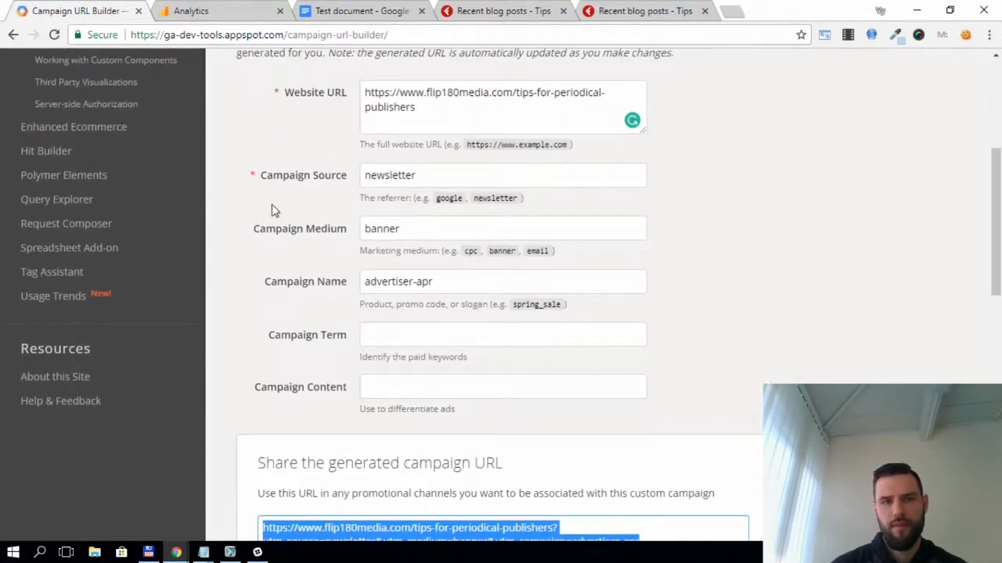
left_click_drag(264, 174, 270, 175)
left_click_drag(265, 281, 349, 283)
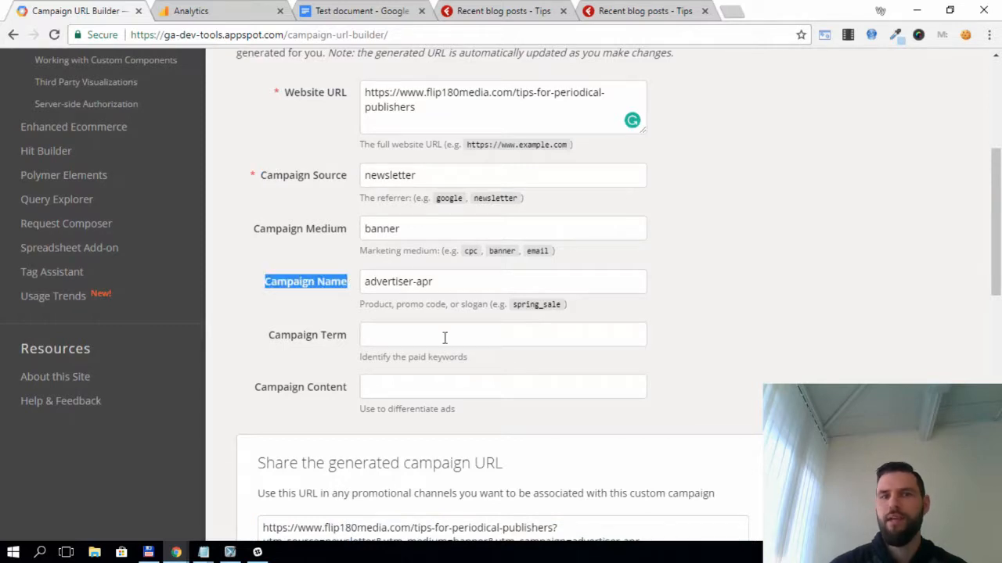
left_click(485, 287)
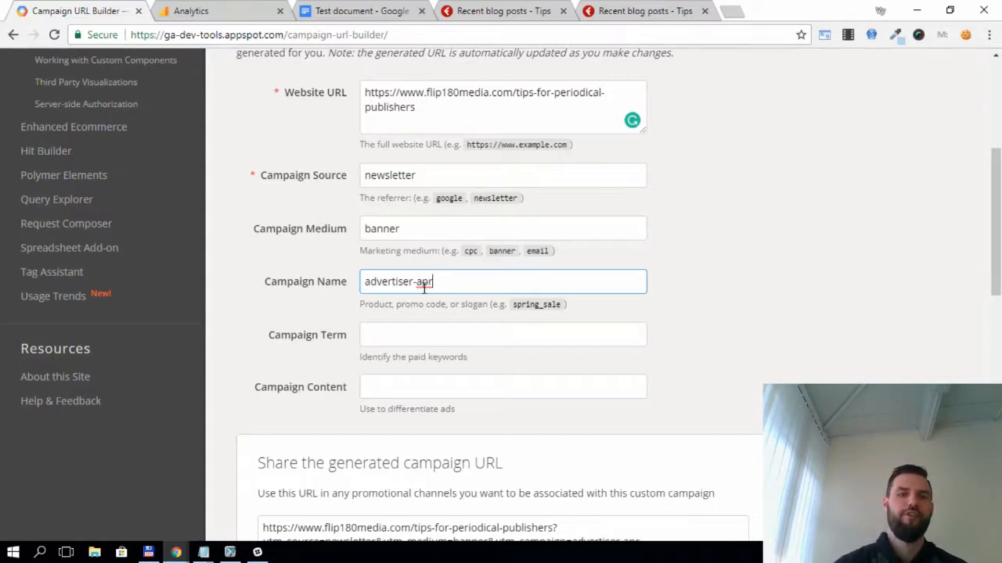
left_click_drag(414, 175, 369, 176)
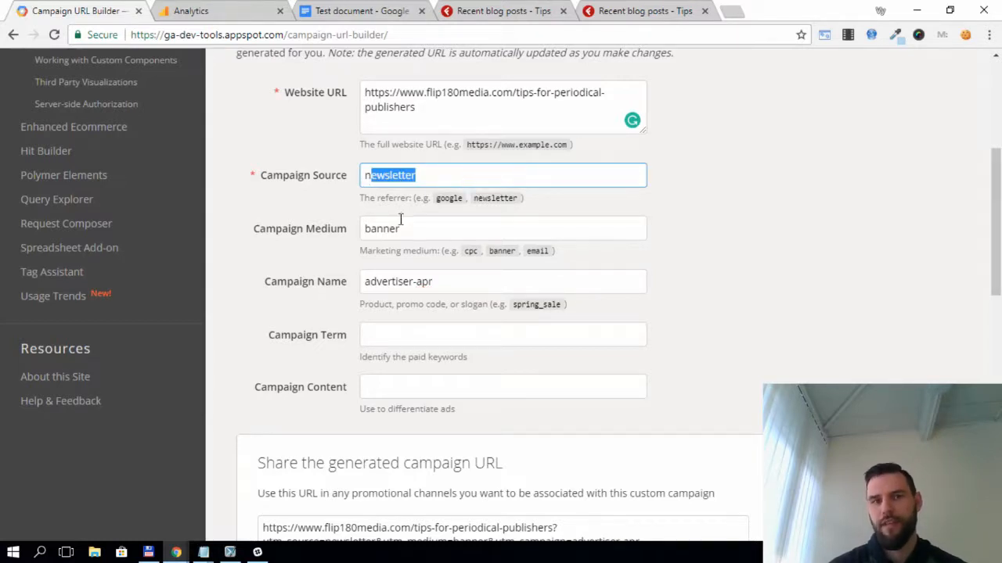
left_click(429, 224)
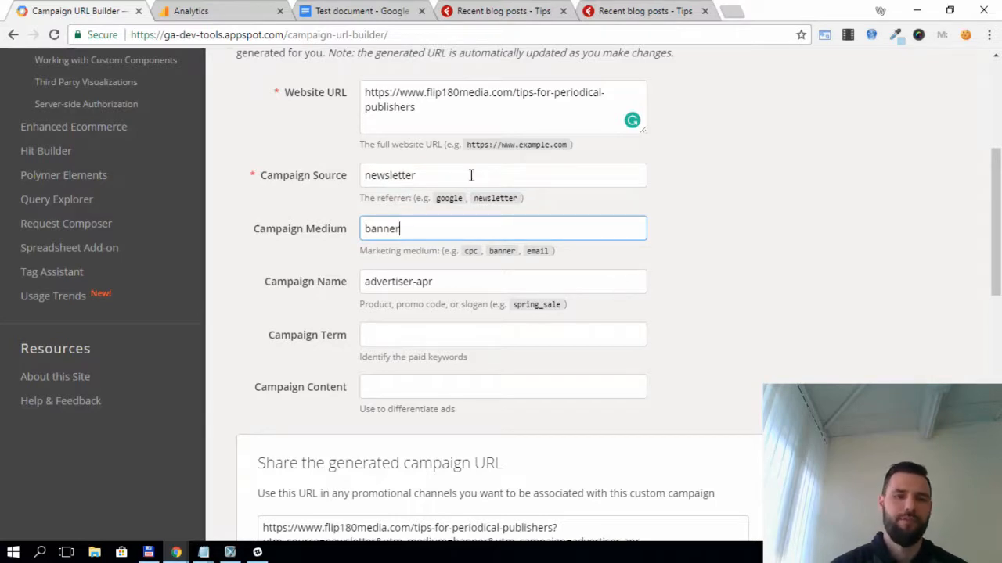